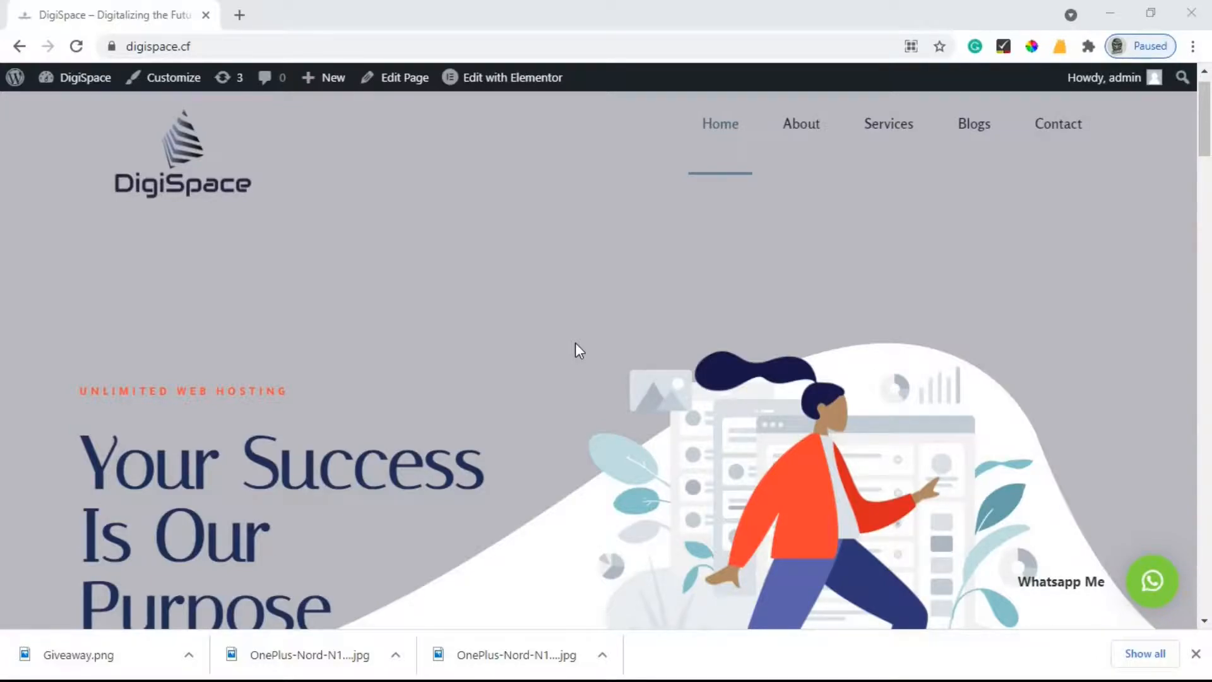
Step: Search Google for gtmetrix in a new browser tab and open the GTmetrix website
click(235, 16)
text(gt)
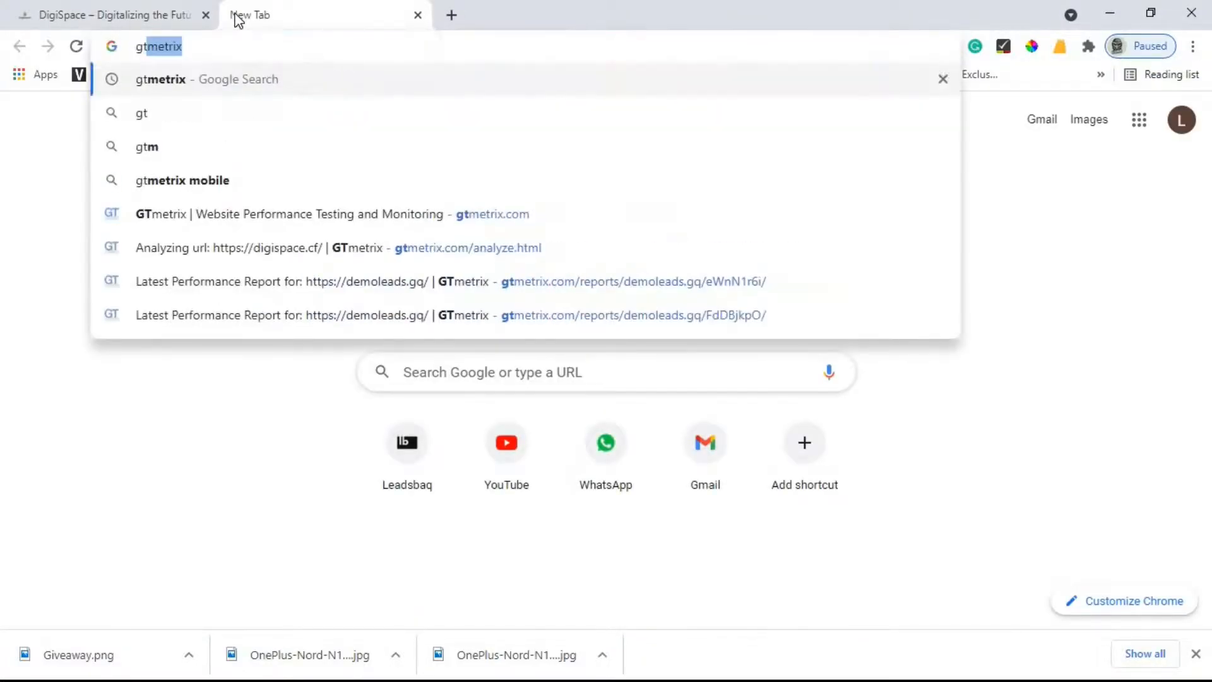
text(metrix)
key(Return)
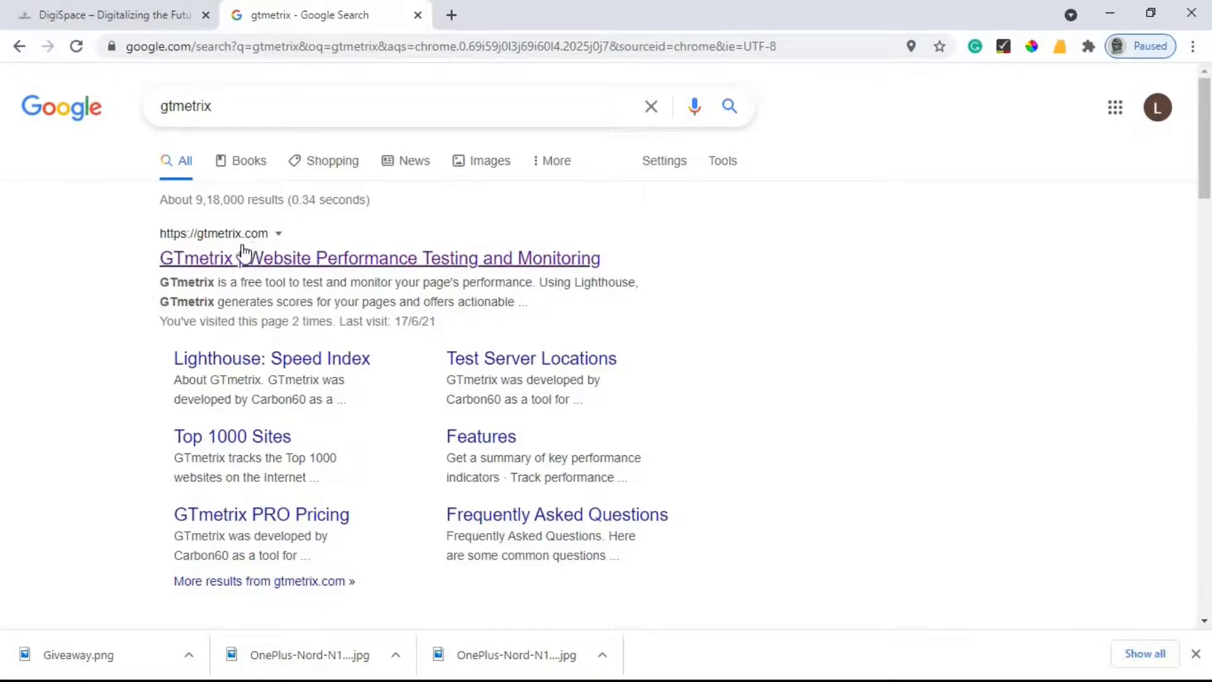
click(295, 265)
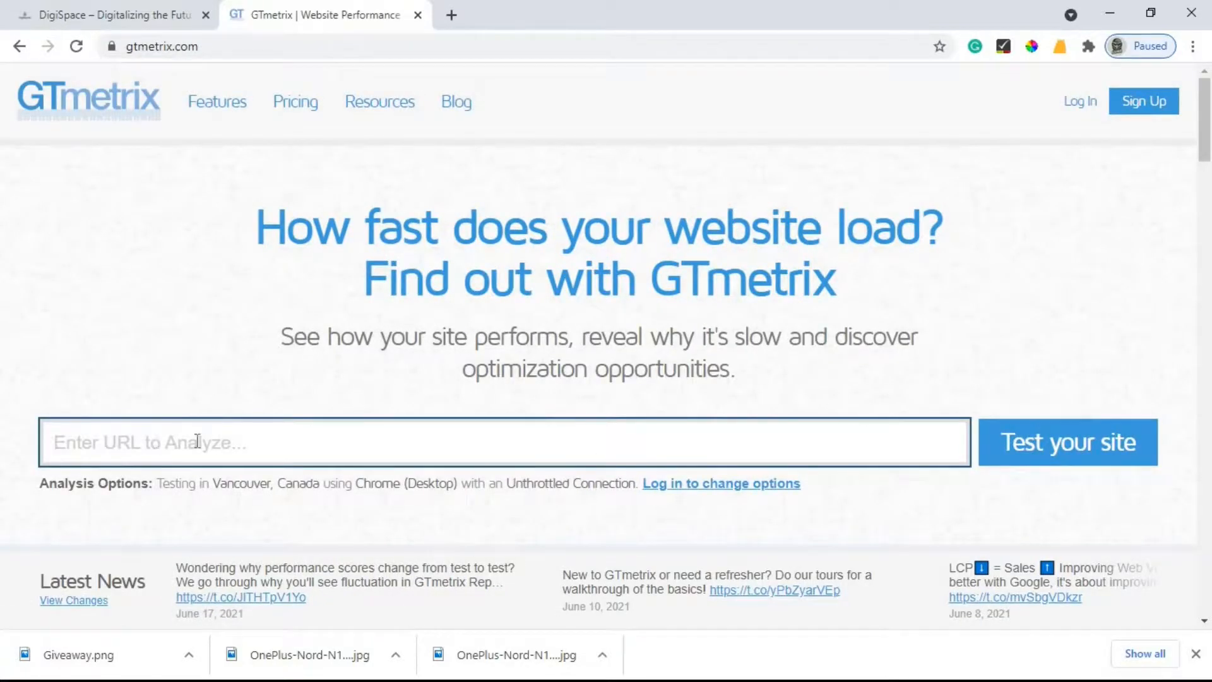
Step: Run a GTmetrix performance test on the digispace.cf URL copied from the site's tab, and look over the report
click(183, 13)
click(229, 58)
key(ctrl+c)
click(313, 11)
key(ctrl+v)
click(1077, 462)
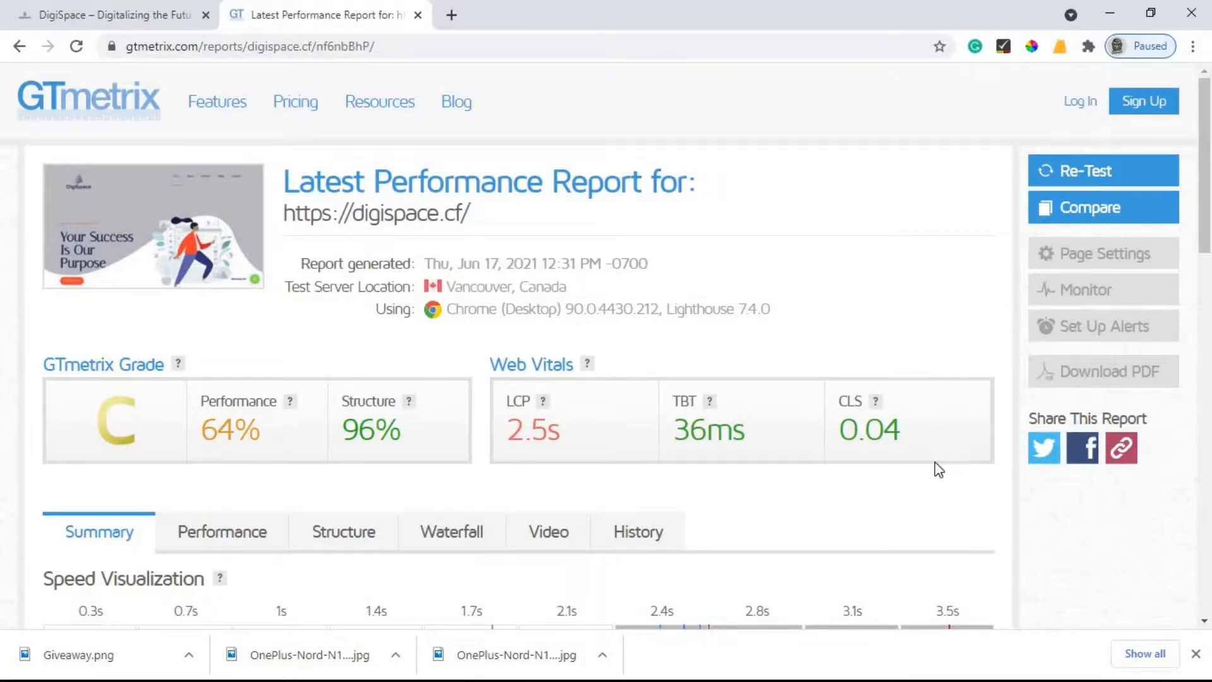
scroll(940, 483, down, 2)
scroll(939, 476, up, 2)
Step: Return to the DigiSpace site and open its WordPress admin page for adding new plugins
key(ctrl+shift+Tab)
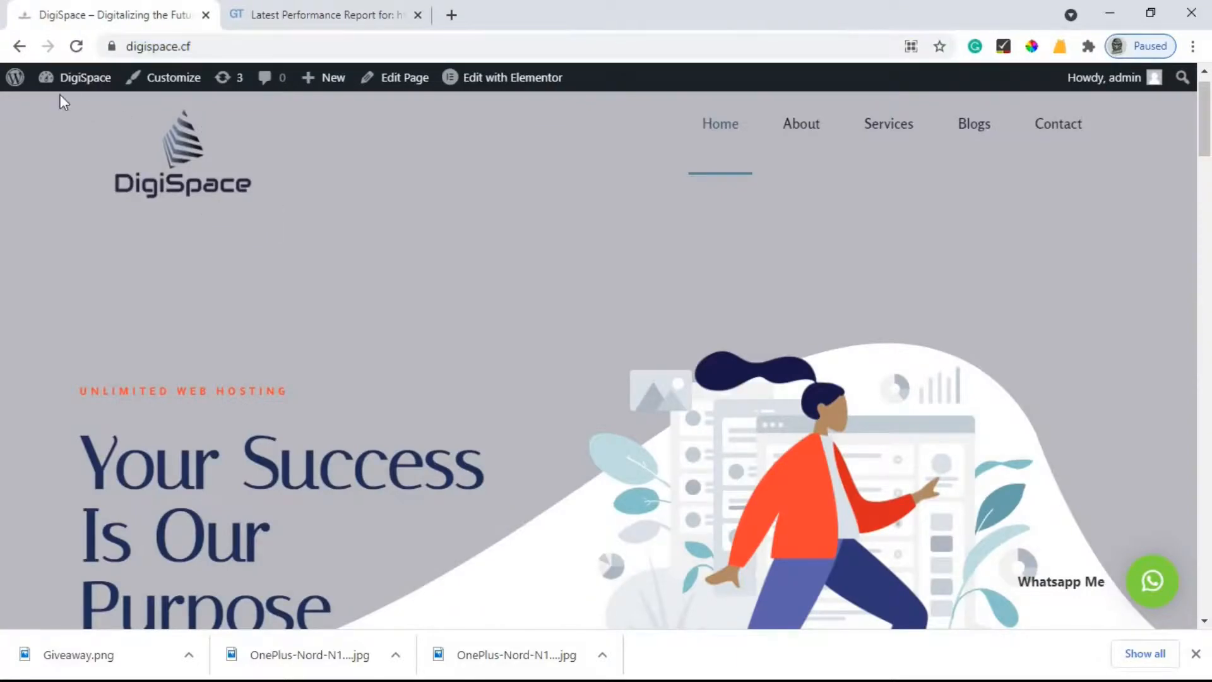
click(60, 113)
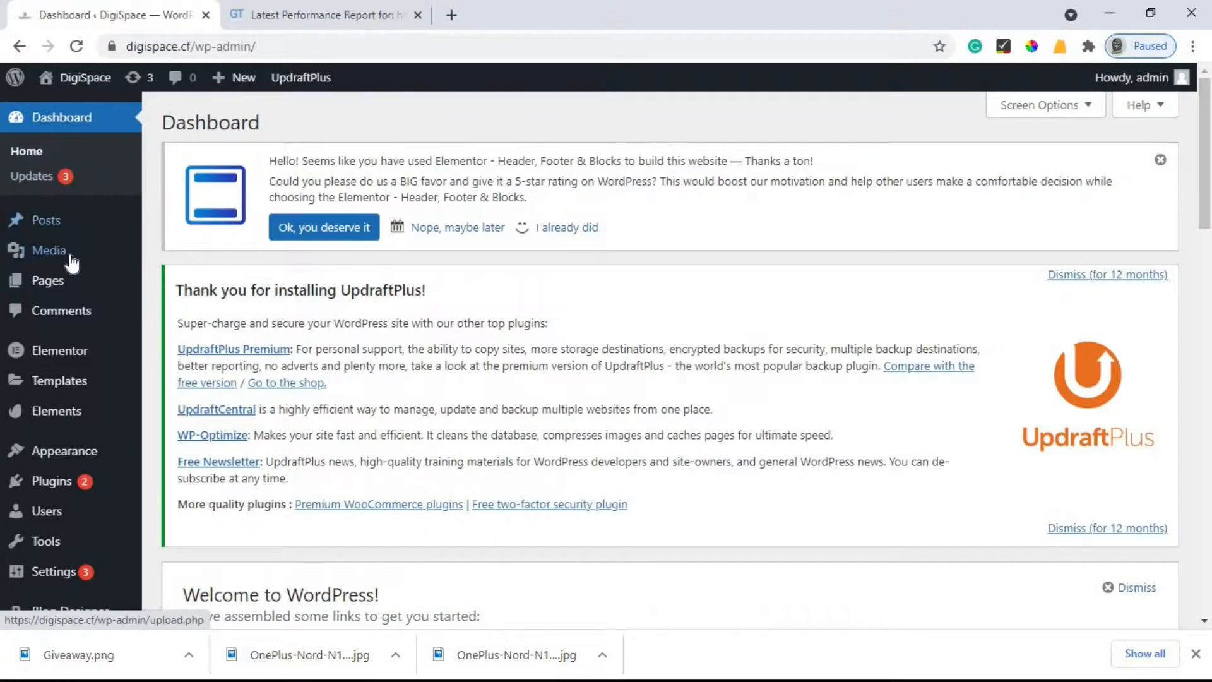
mouse_move(73, 263)
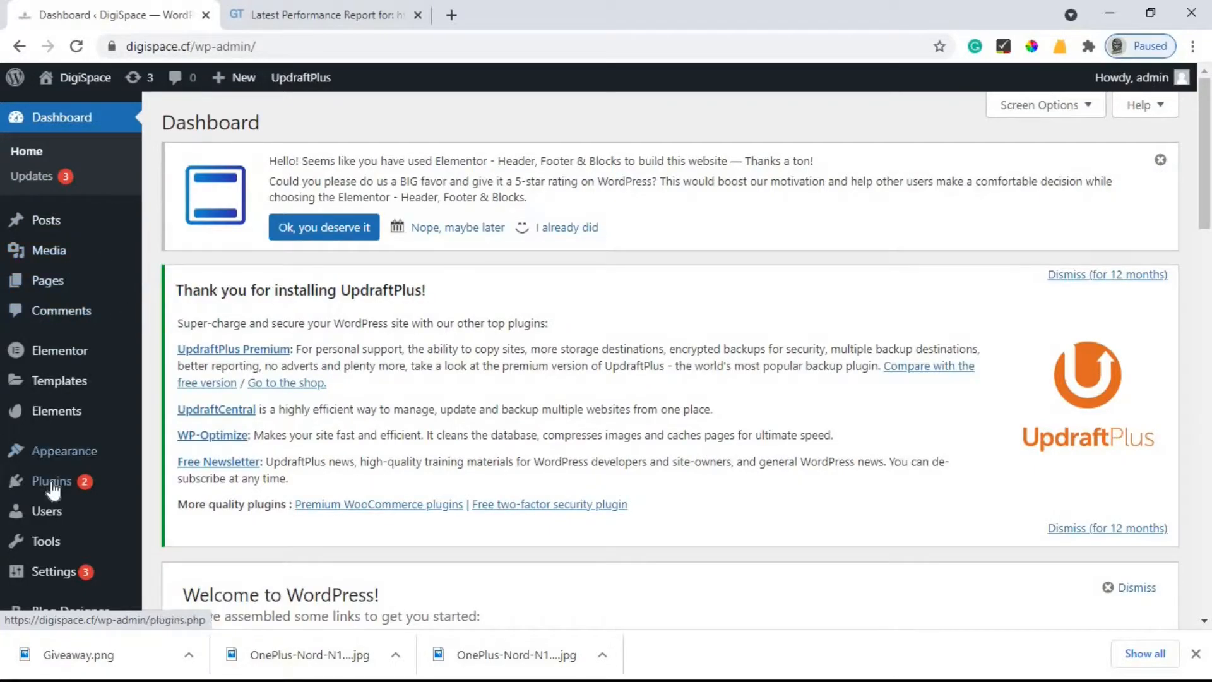
mouse_move(50, 486)
click(186, 520)
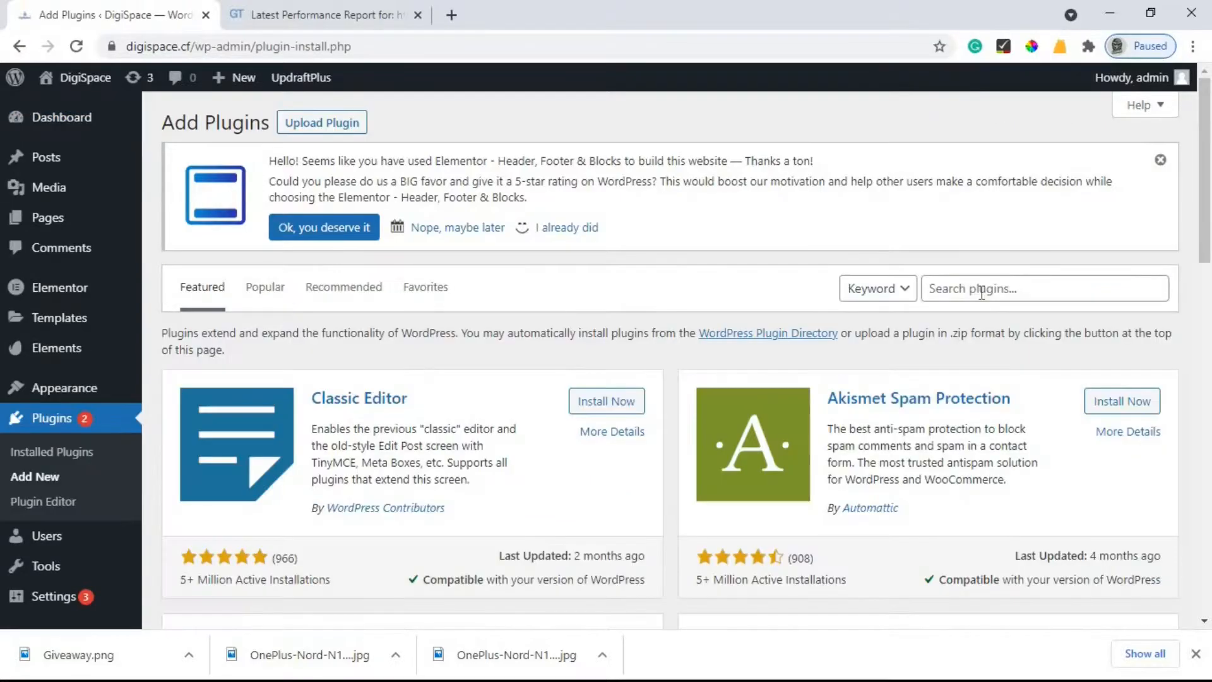
Step: Search the plugin directory for w3, and install and activate the W3 Total Cache plugin
click(981, 294)
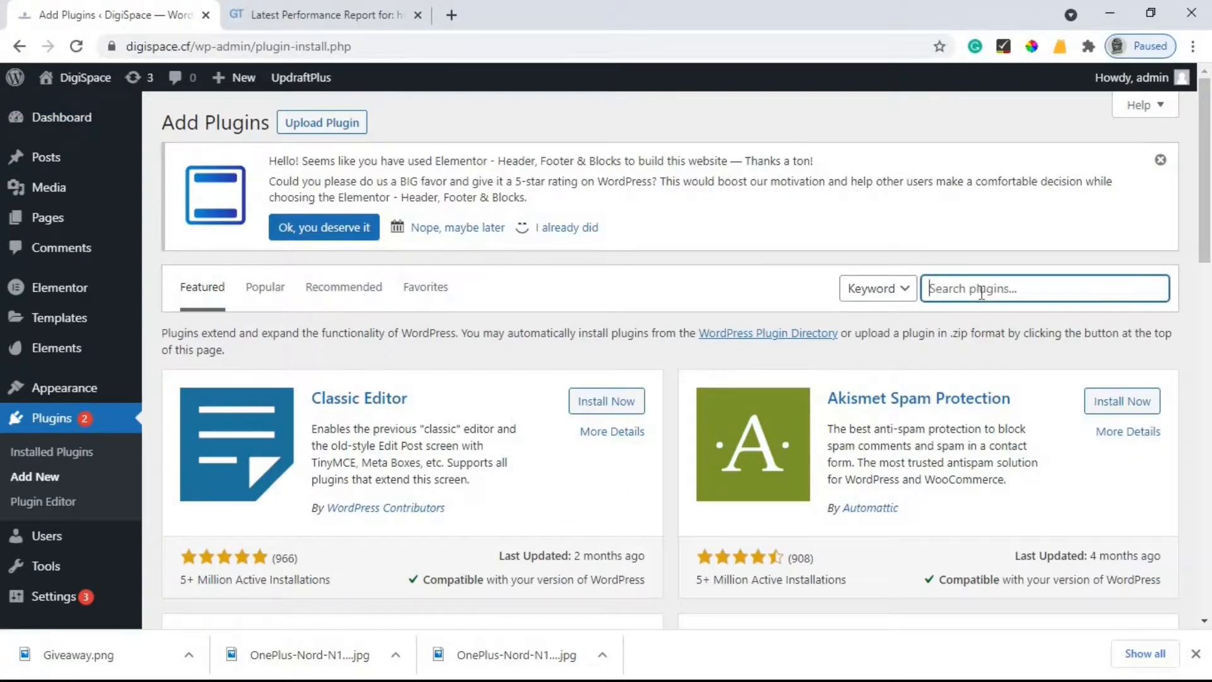
text(w3)
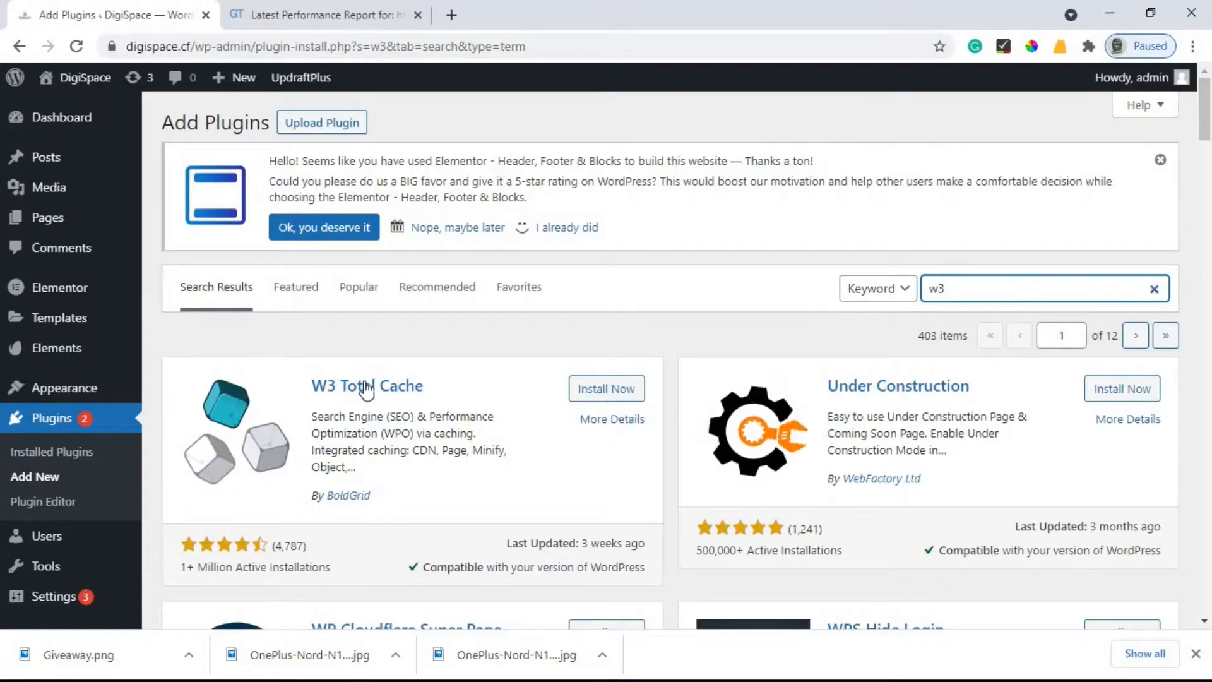
click(607, 389)
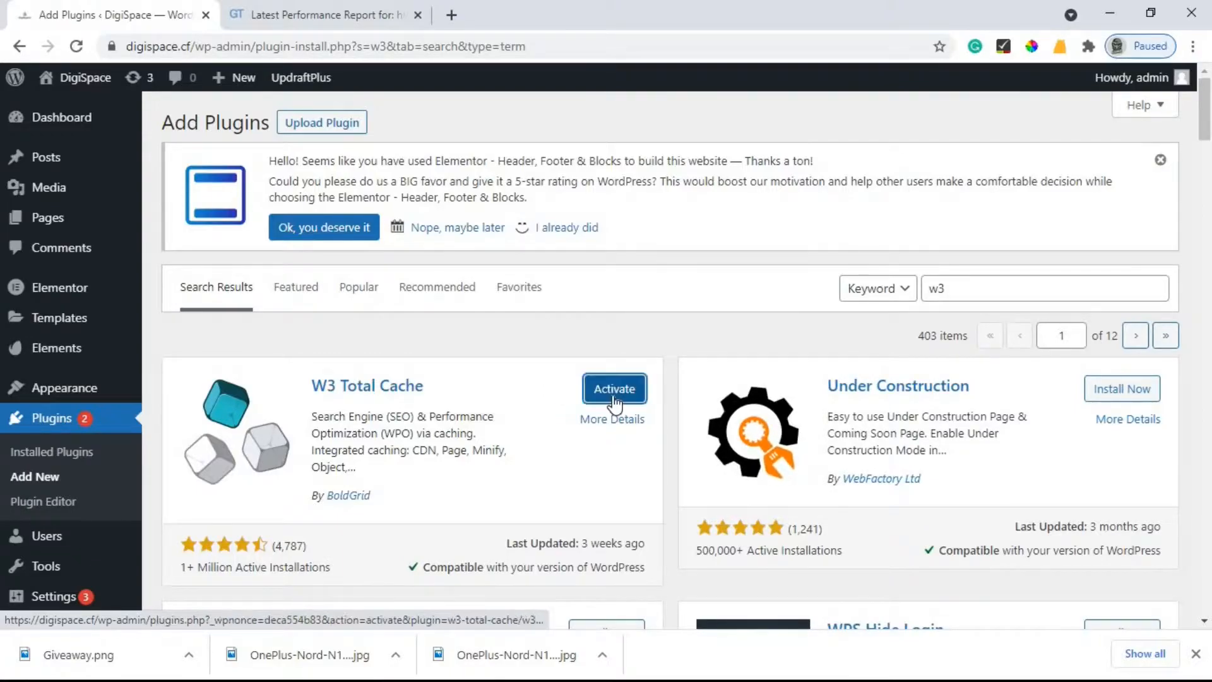
click(614, 393)
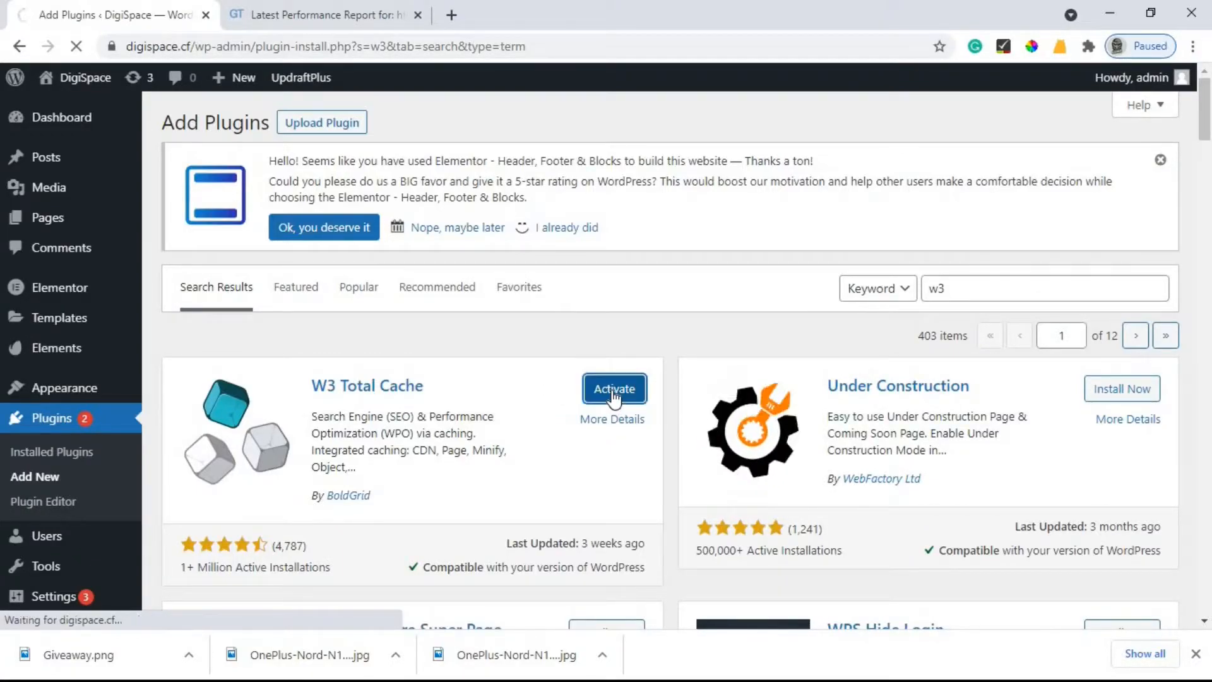
Step: Open the W3 Total Cache Setup Guide from the plugin's Performance section and accept the usage data collection
scroll(577, 341, down, 3)
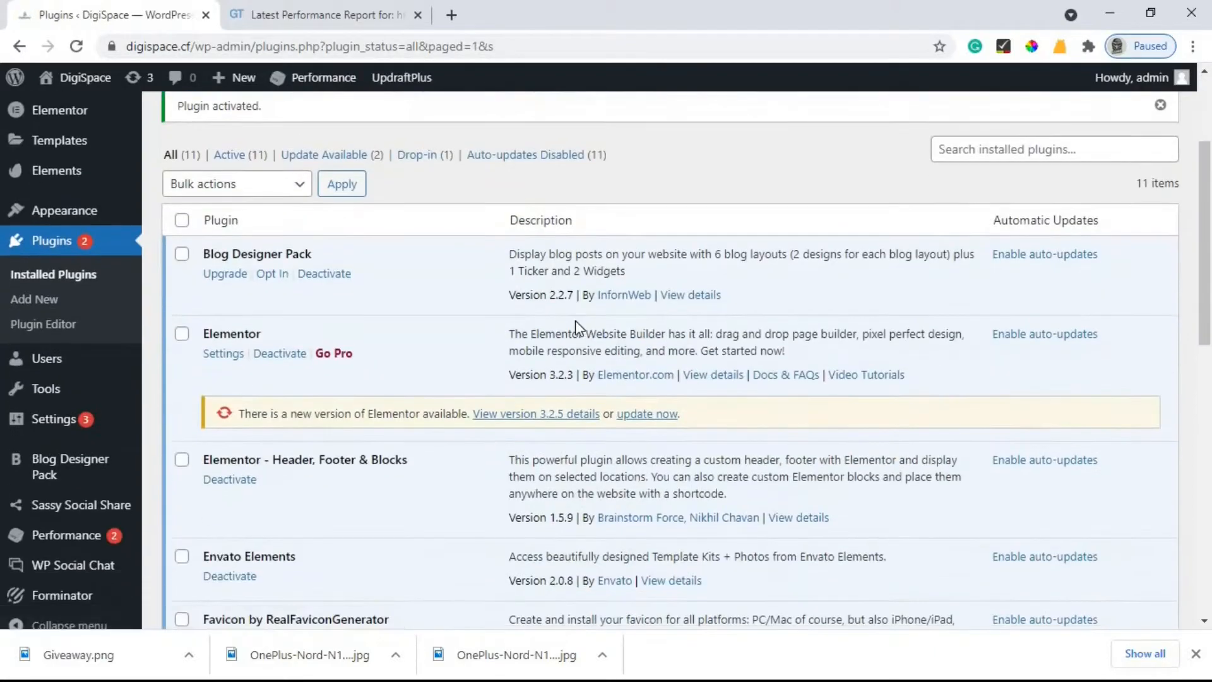
scroll(57, 410, down, 10)
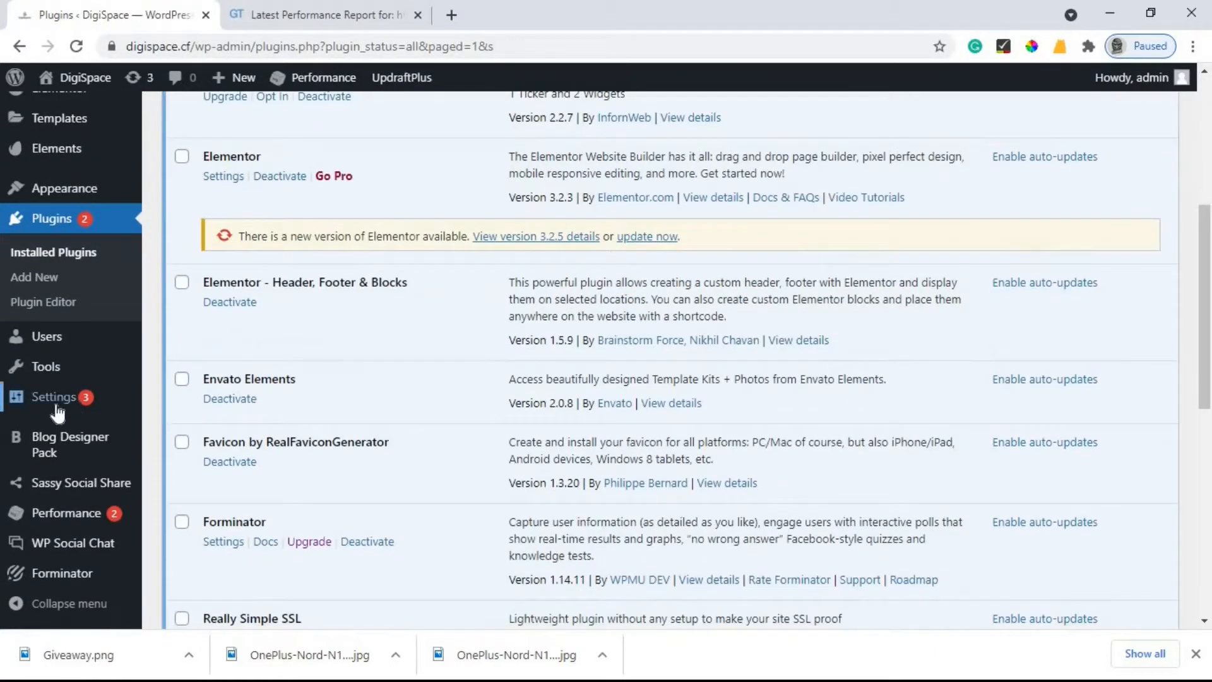
scroll(76, 584, down, 2)
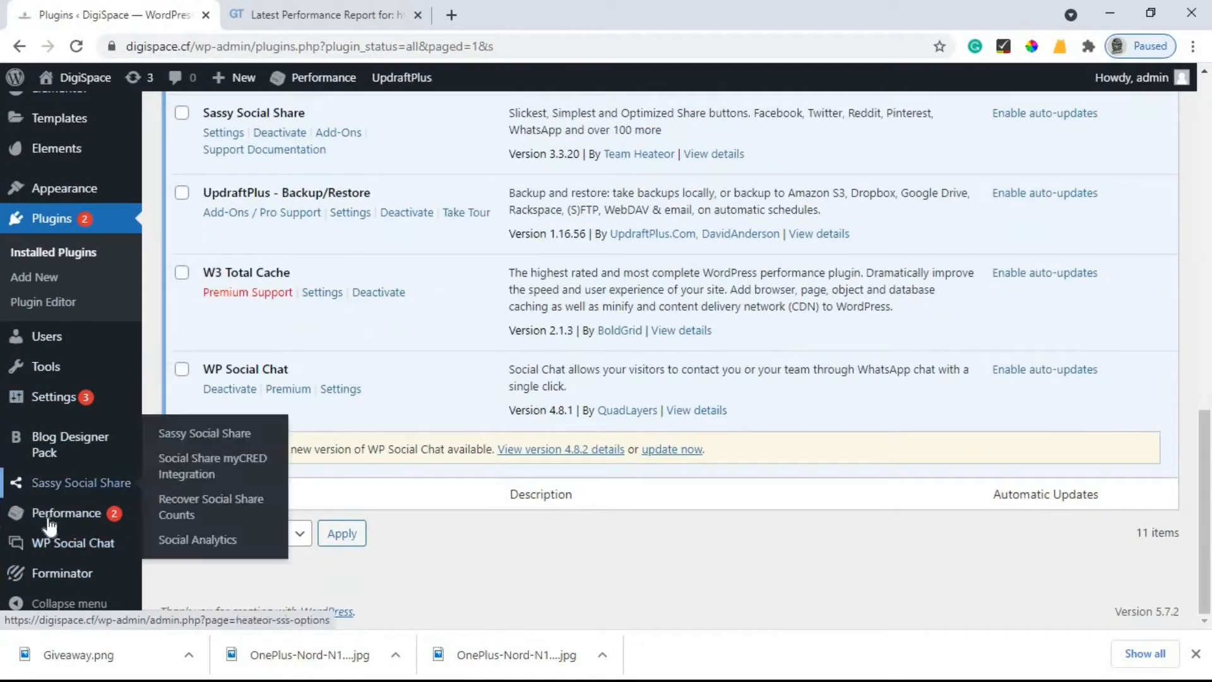
mouse_move(77, 517)
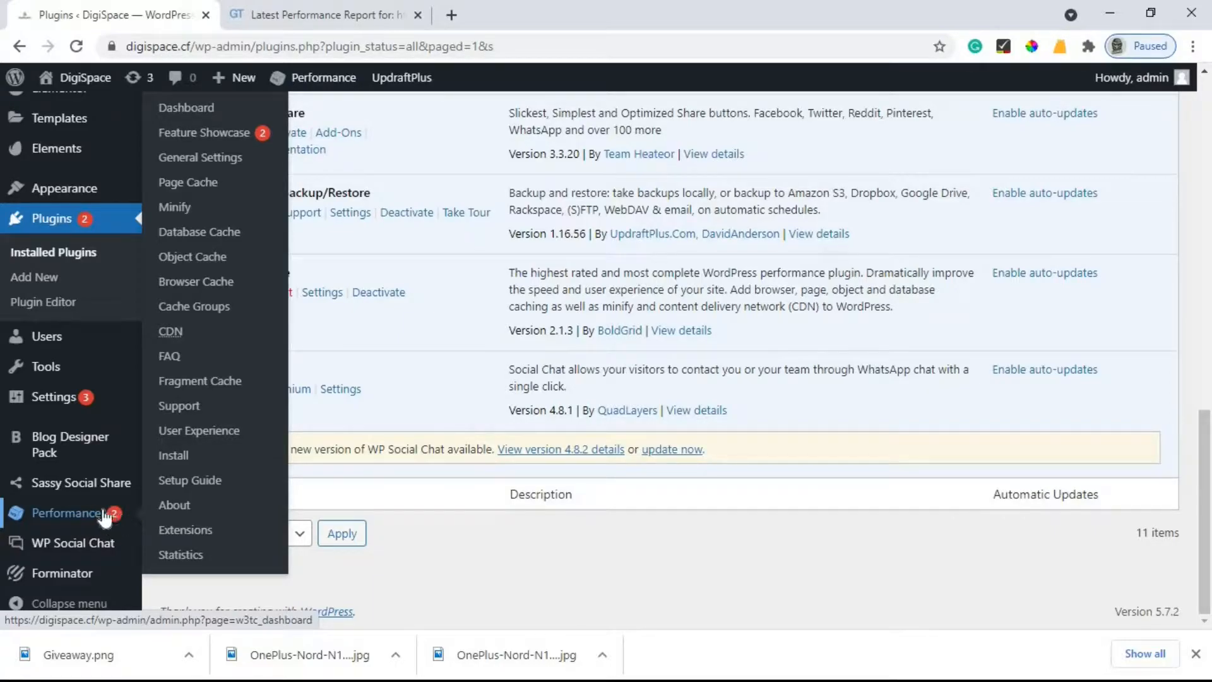
click(201, 113)
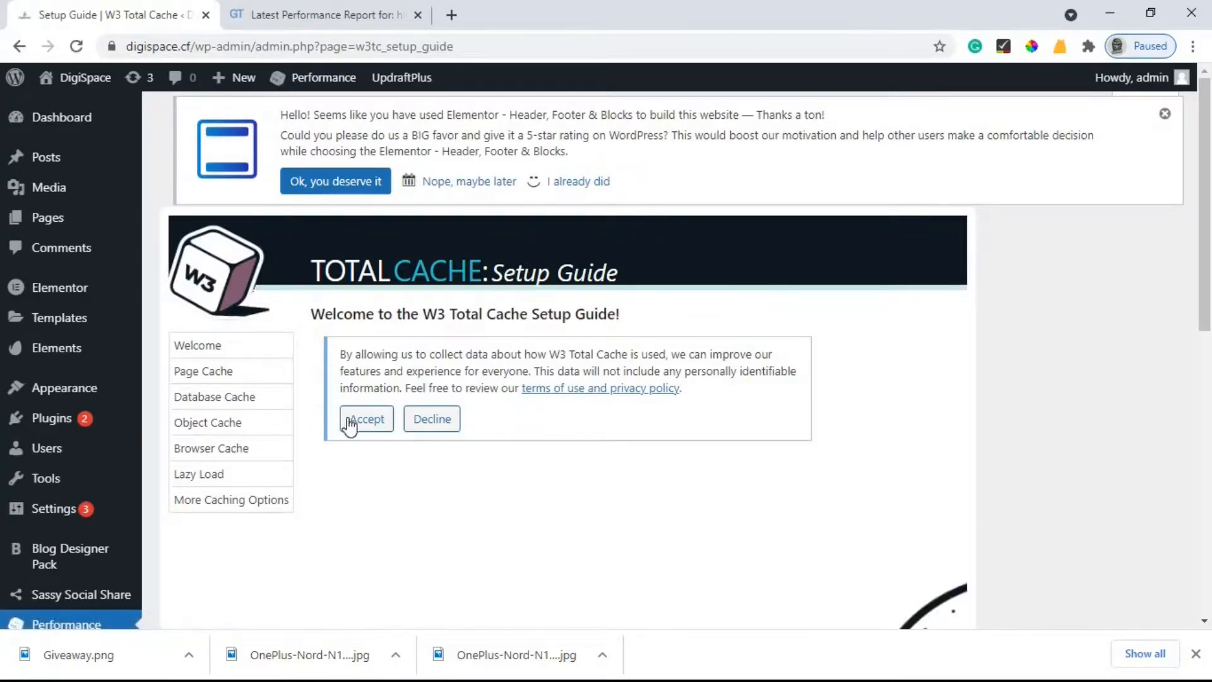
click(361, 422)
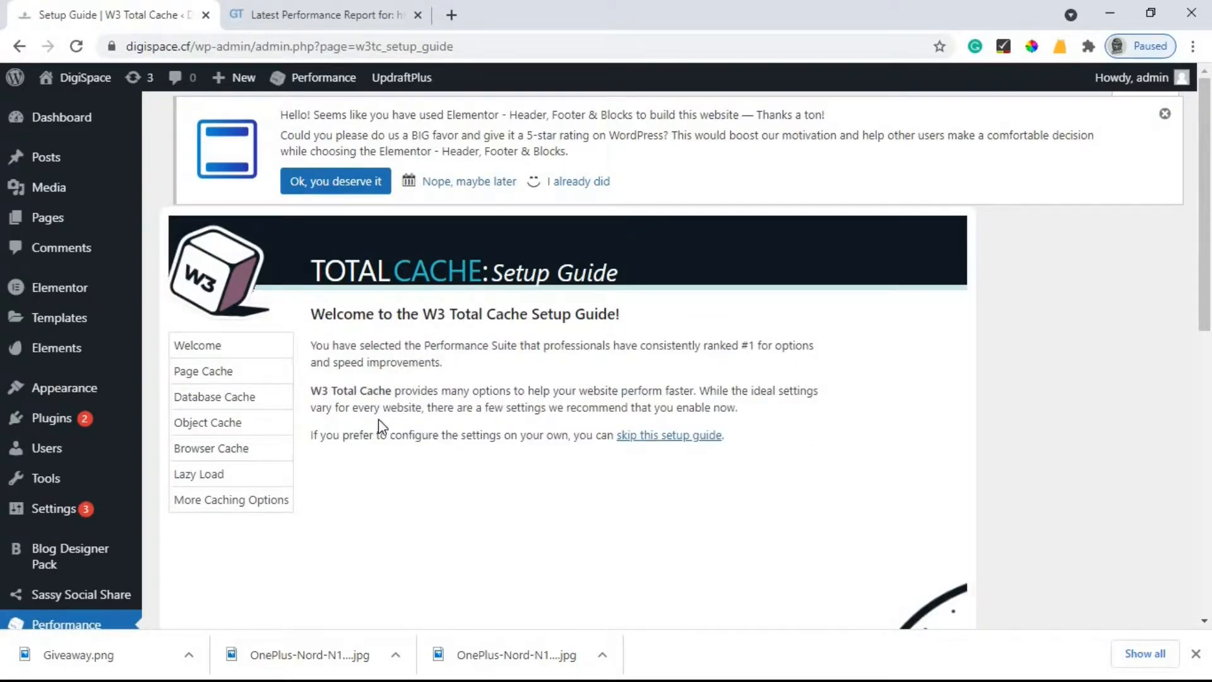
Step: Advance the setup guide to the Page Cache stage and run the page cache test
scroll(378, 418, down, 8)
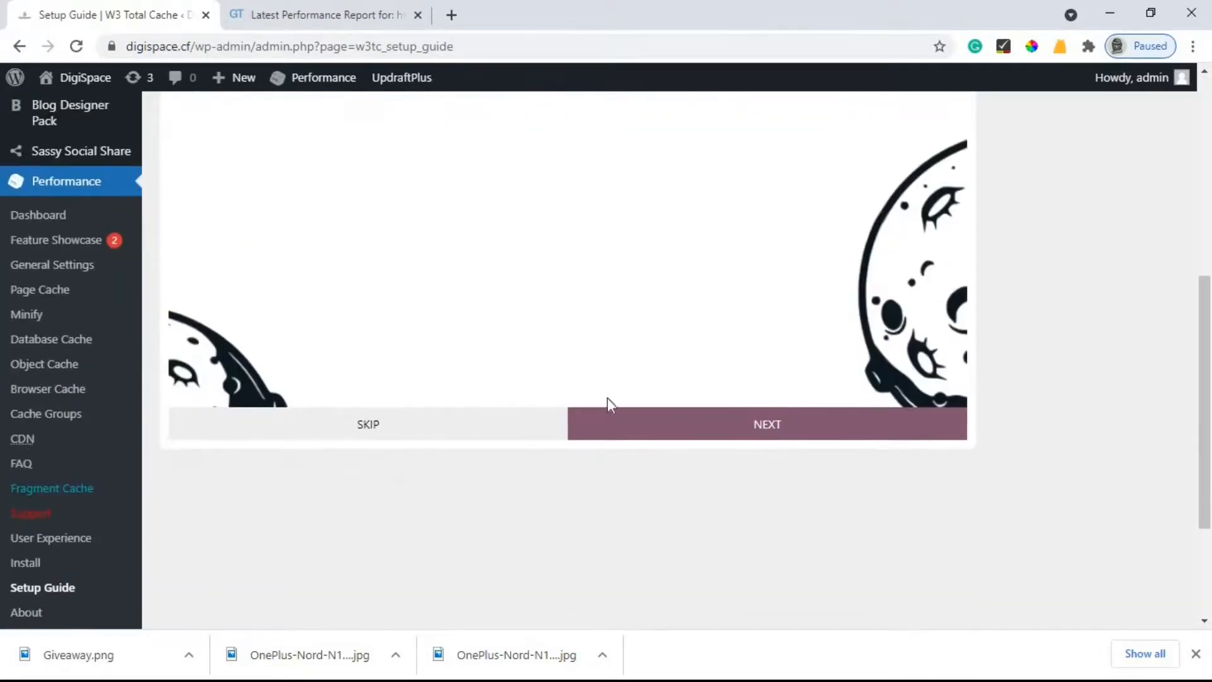
scroll(668, 401, up, 3)
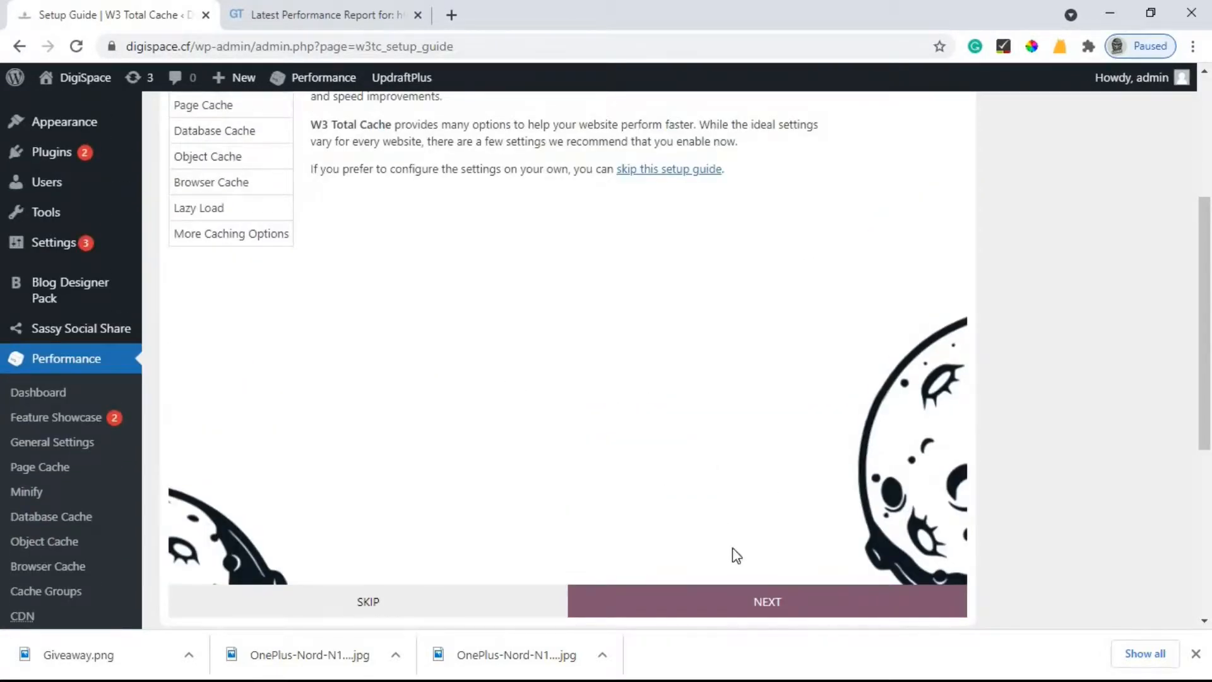
scroll(745, 538, down, 2)
click(732, 515)
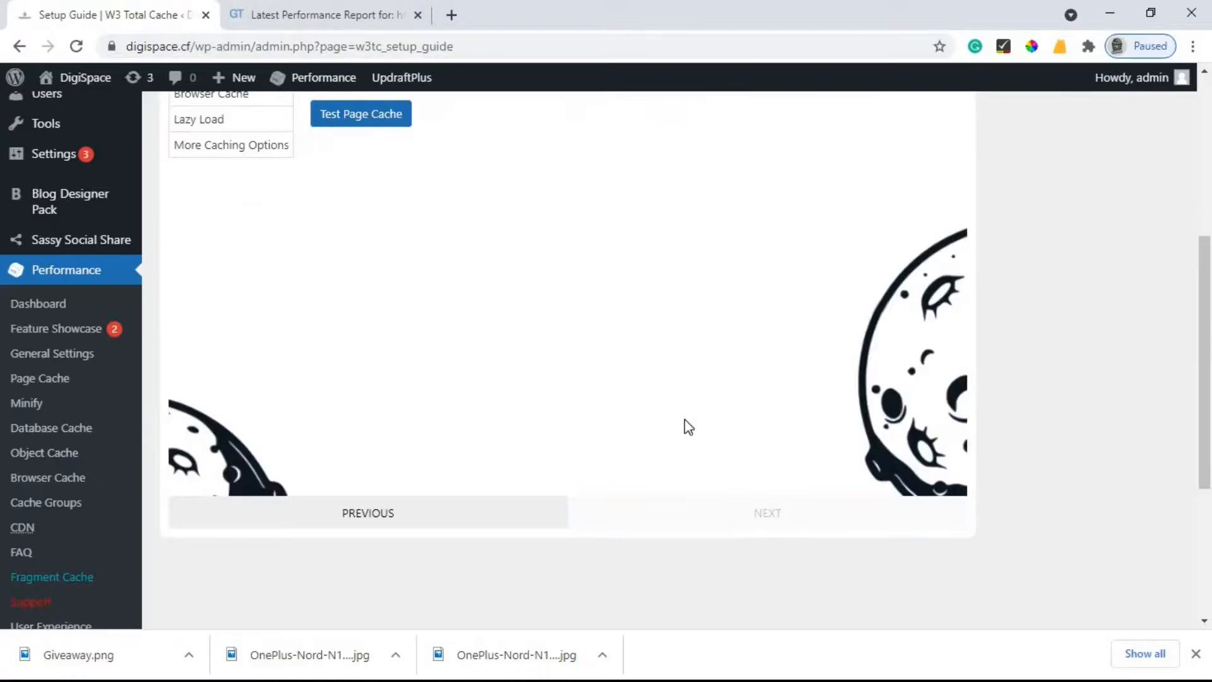
scroll(688, 426, up, 5)
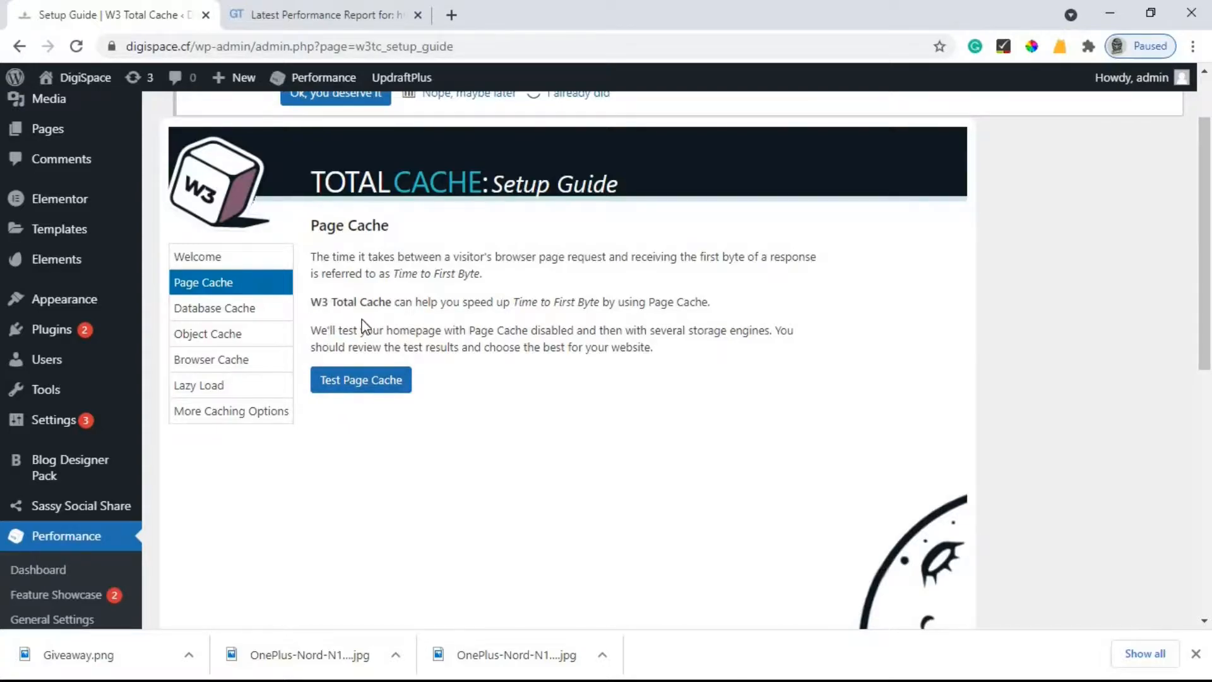
click(359, 386)
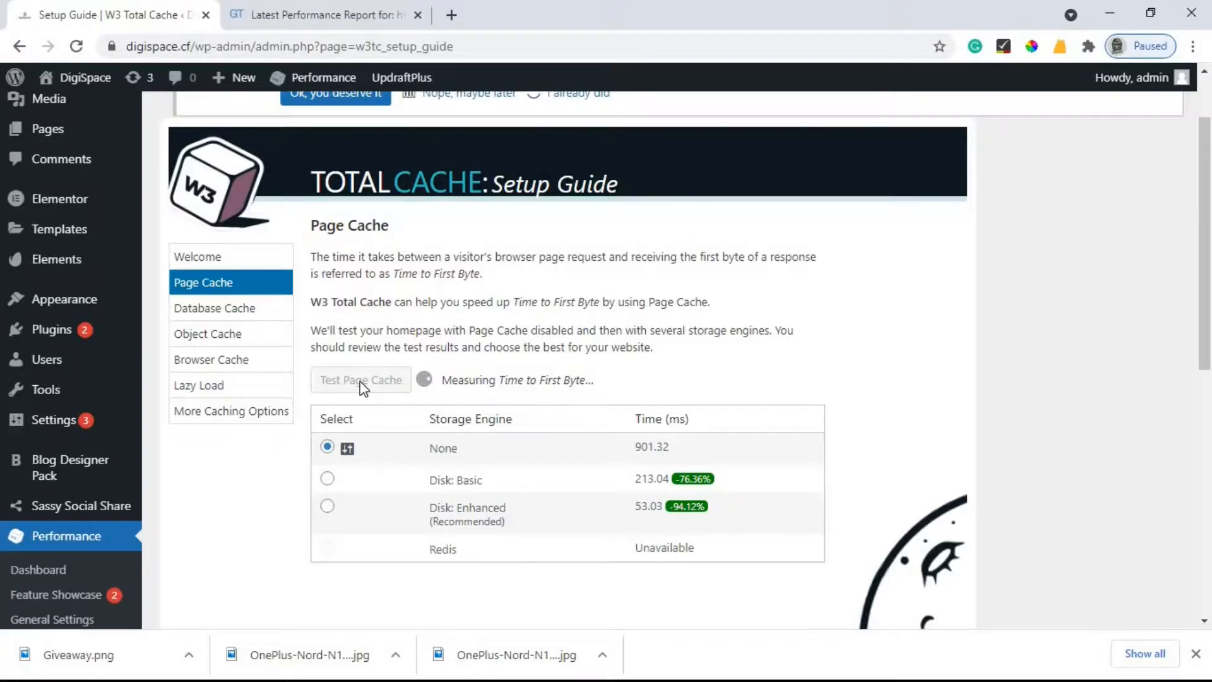
Step: Choose Disk: Enhanced as the page cache storage engine and continue to the Database Cache stage
scroll(477, 344, down, 3)
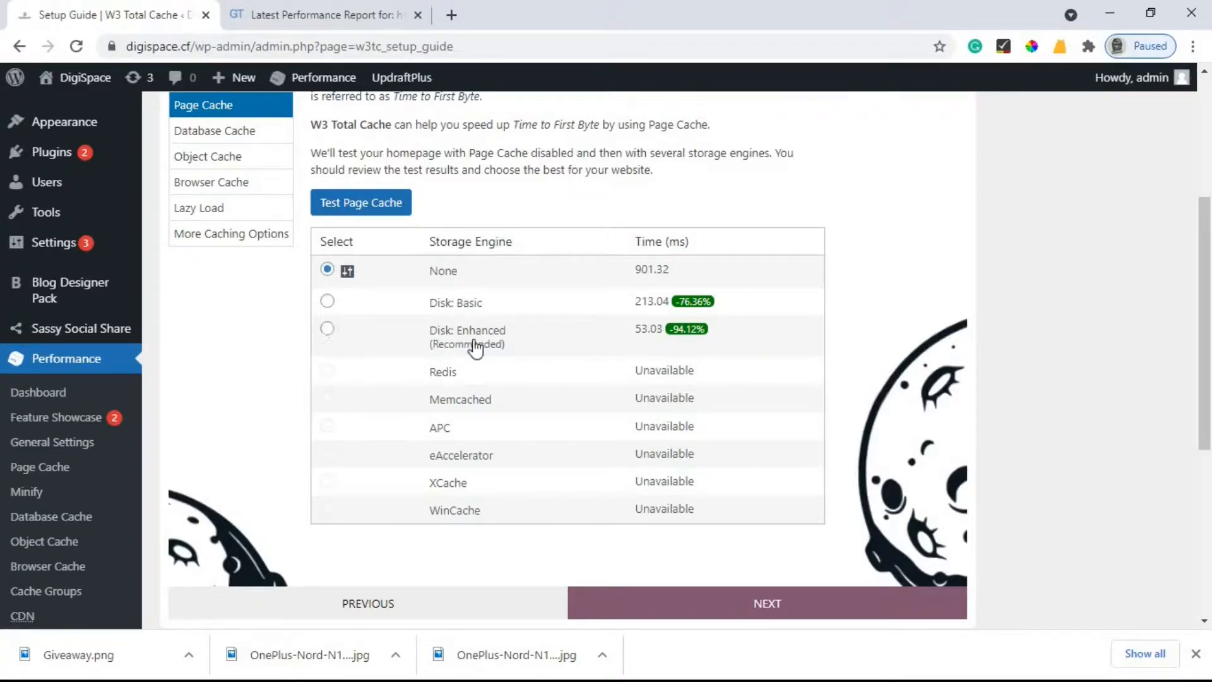
click(327, 329)
click(724, 605)
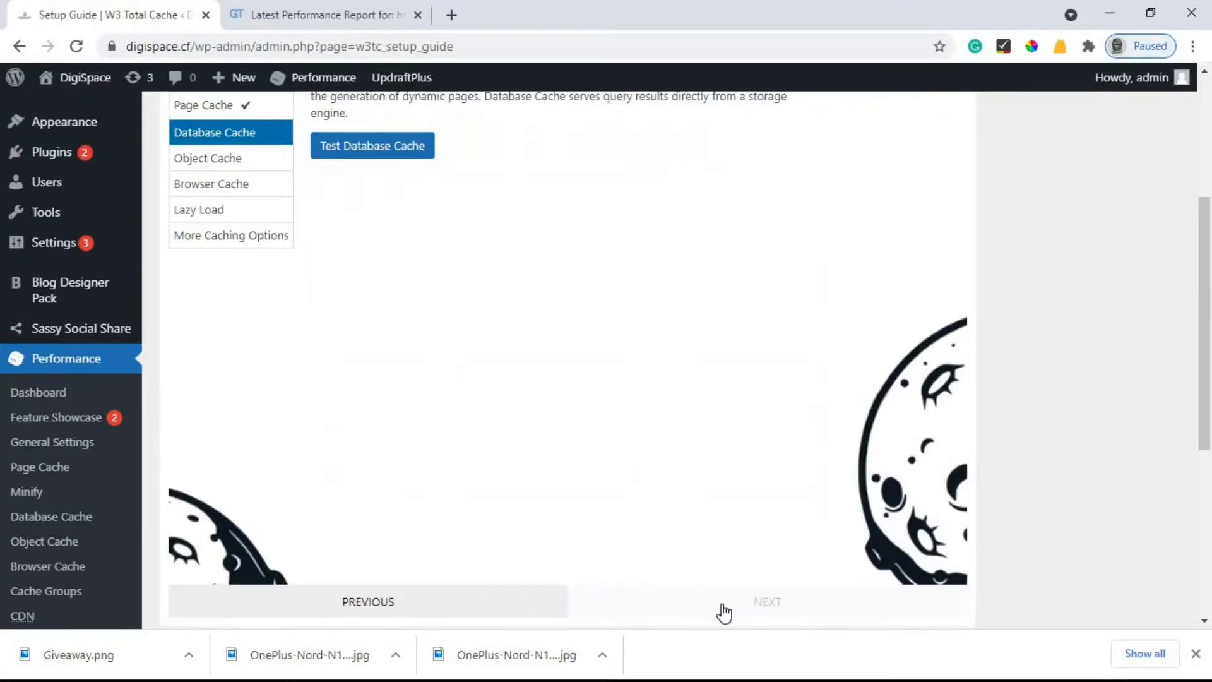
Step: Run the database cache test and continue to the Object Cache stage with the storage engine left at None
scroll(261, 253, up, 2)
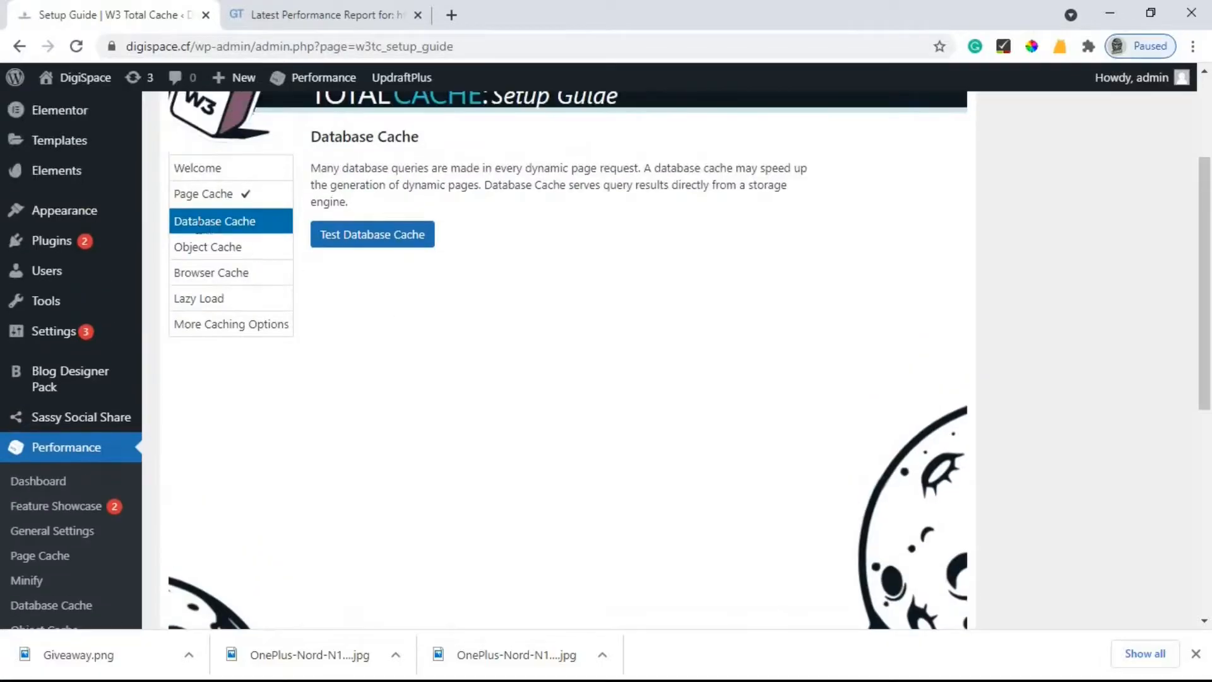
click(375, 241)
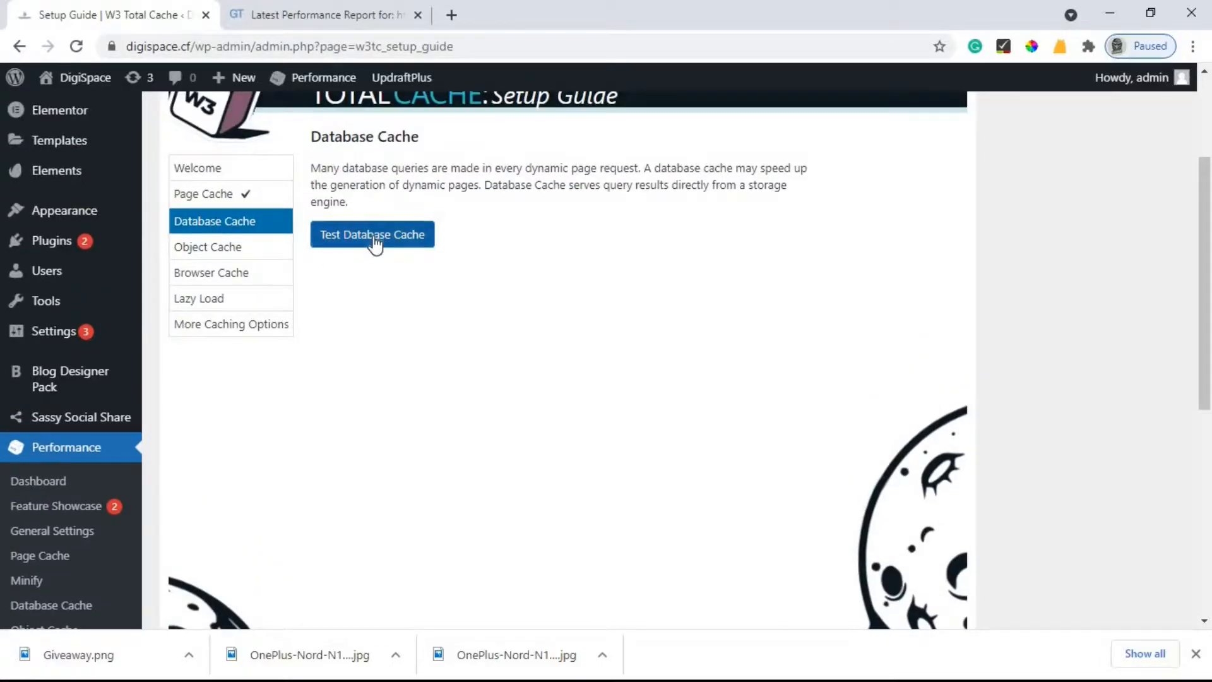
click(375, 242)
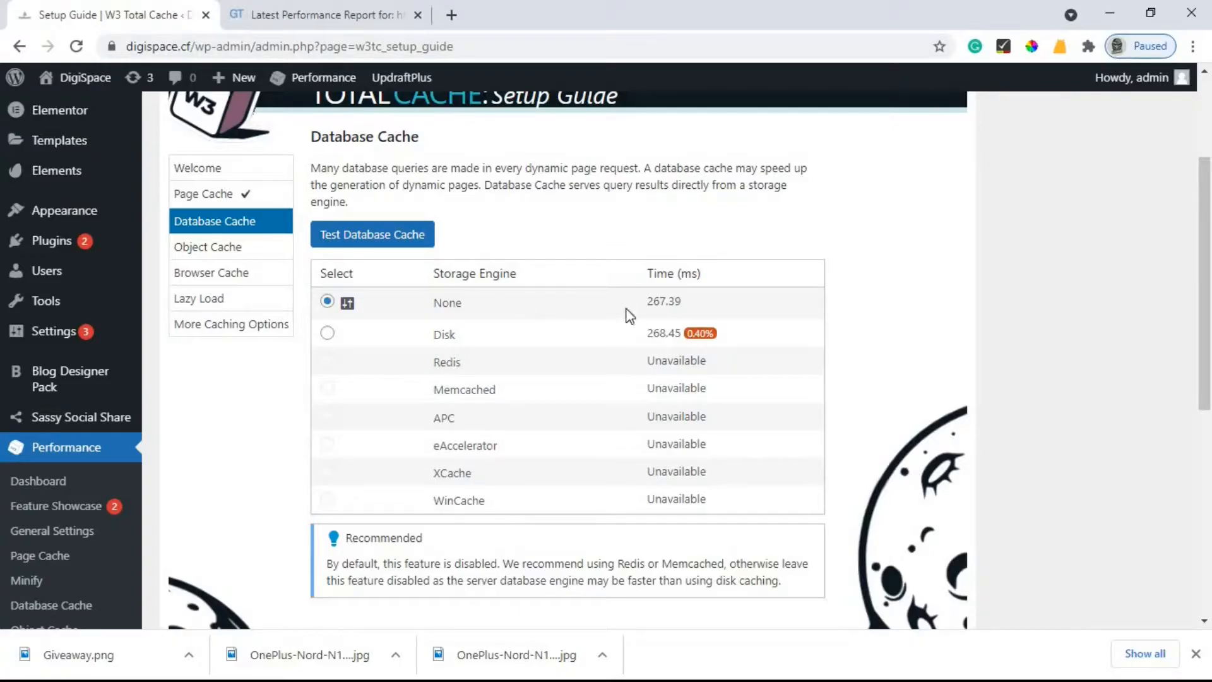
scroll(741, 549, down, 3)
scroll(761, 600, up, 1)
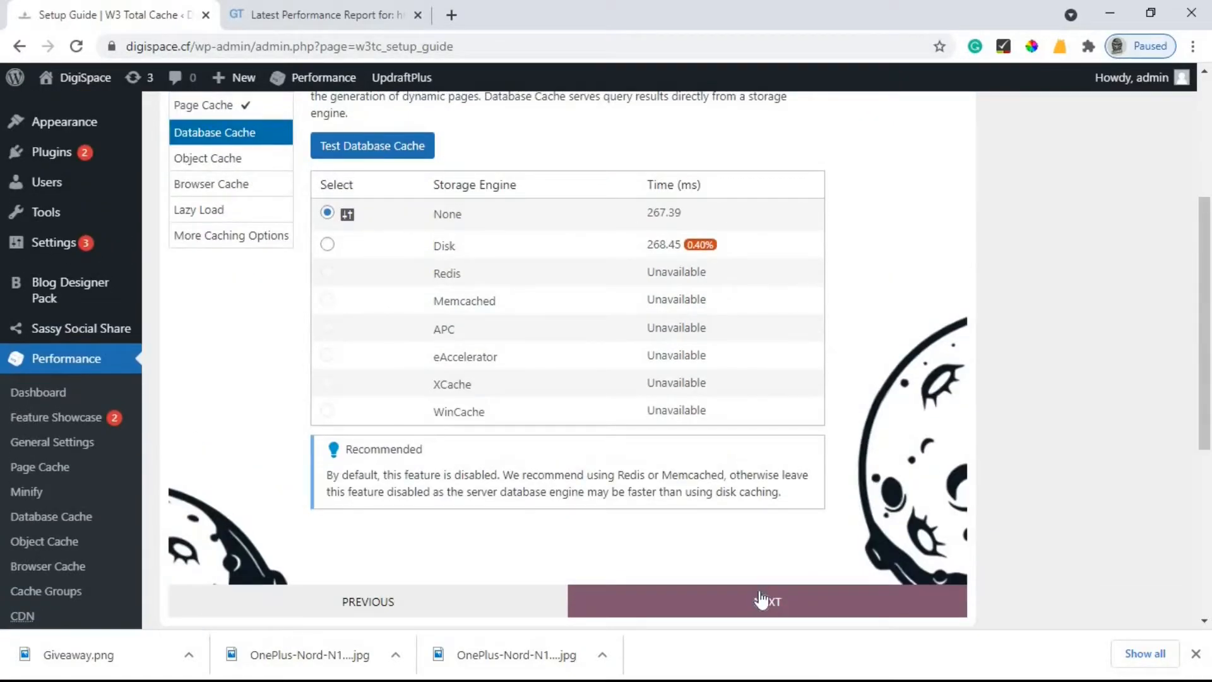
click(762, 599)
Step: Run the object cache test and continue to the Browser Cache stage with the storage engine left at None
scroll(293, 355, up, 3)
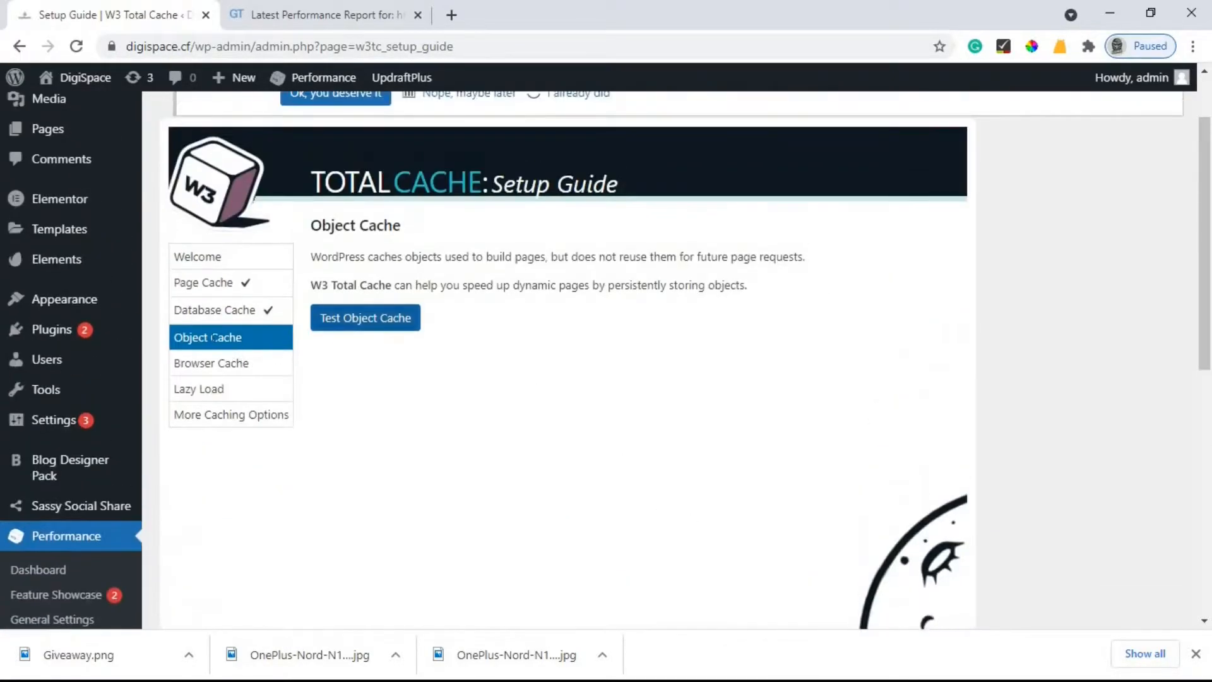
click(368, 326)
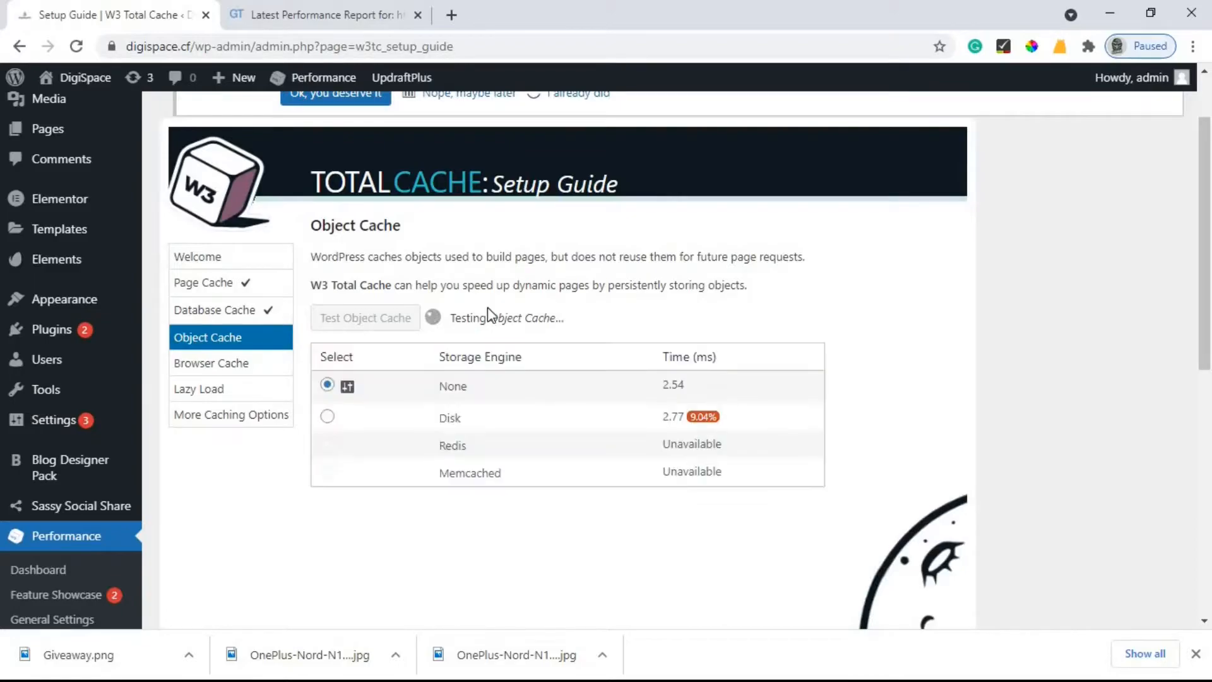
scroll(495, 323, down, 1)
scroll(495, 323, down, 1)
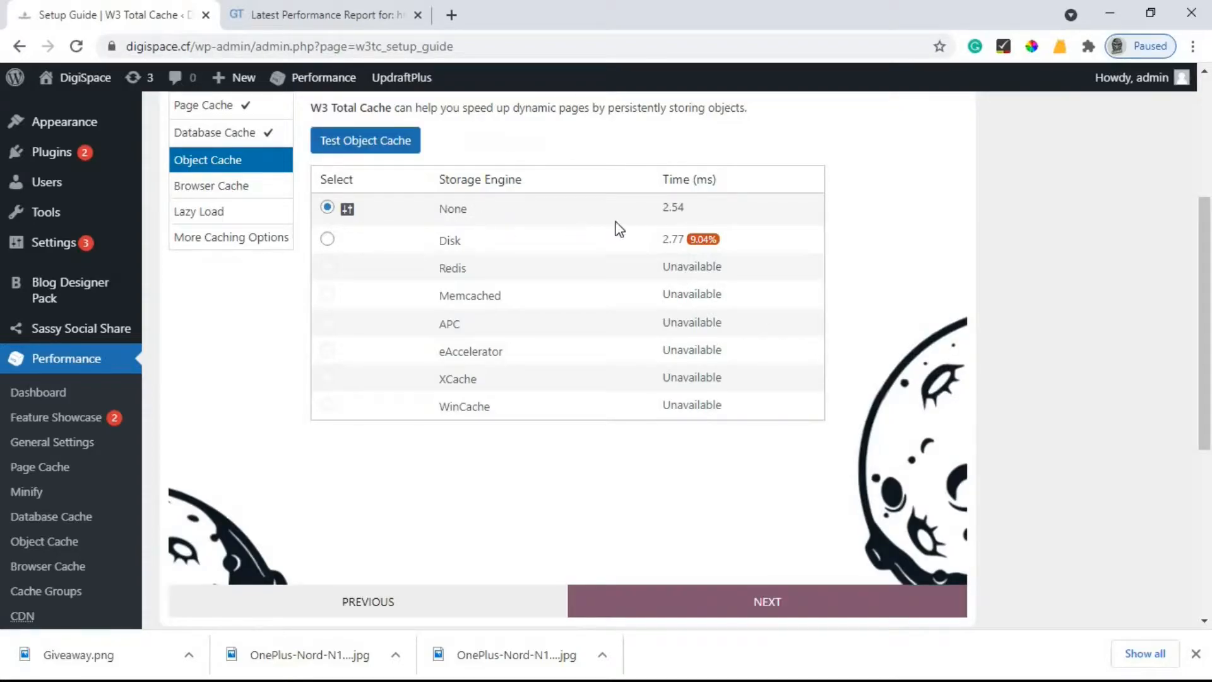
scroll(619, 229, down, 1)
click(764, 521)
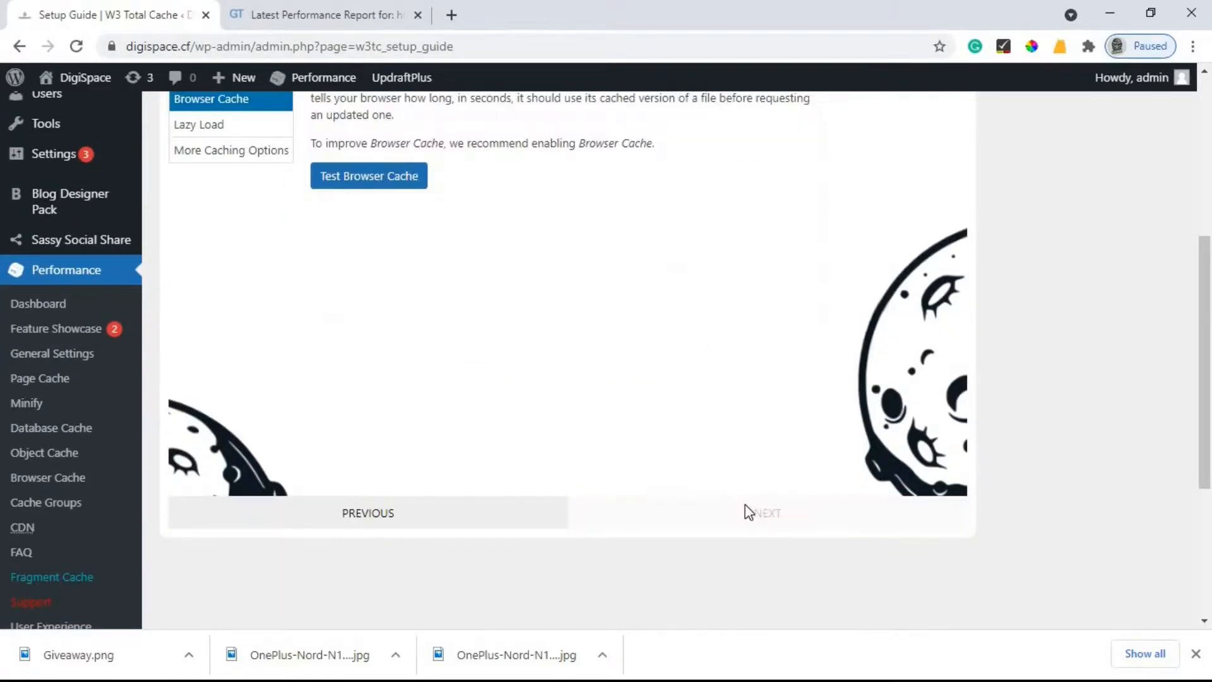
Step: Run the browser cache test and continue to the Lazy Load stage with the browser cache setting left at Enabled
scroll(427, 249, up, 1)
click(376, 268)
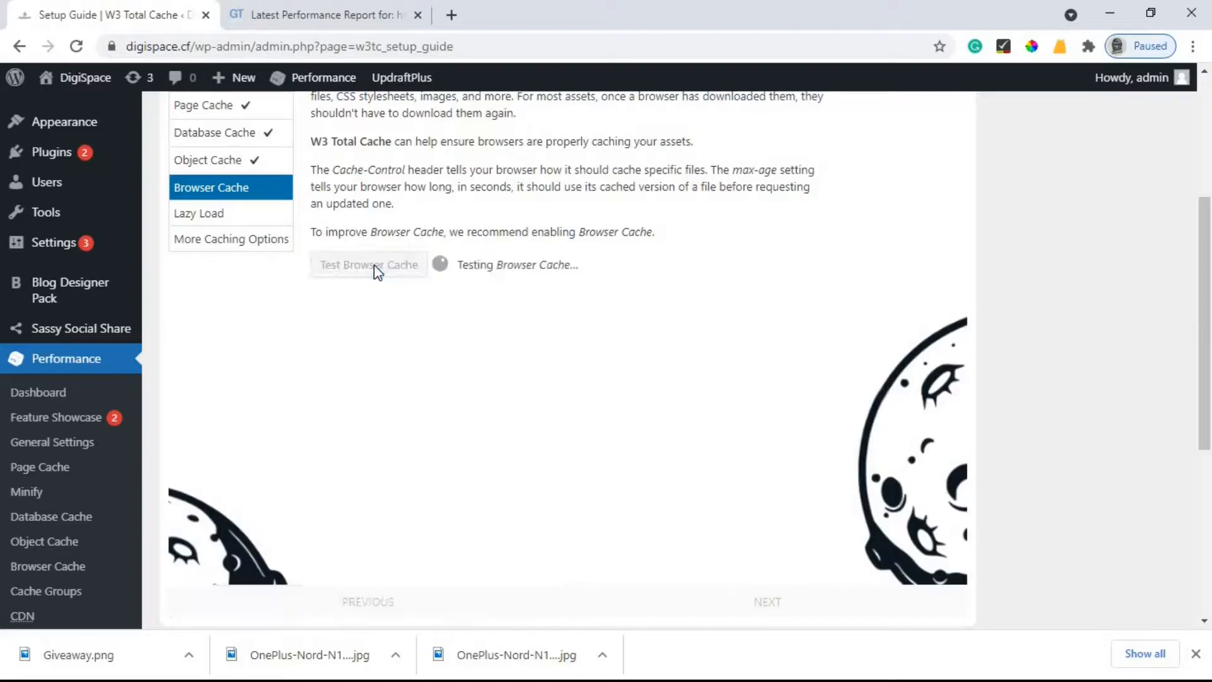
scroll(533, 419, up, 1)
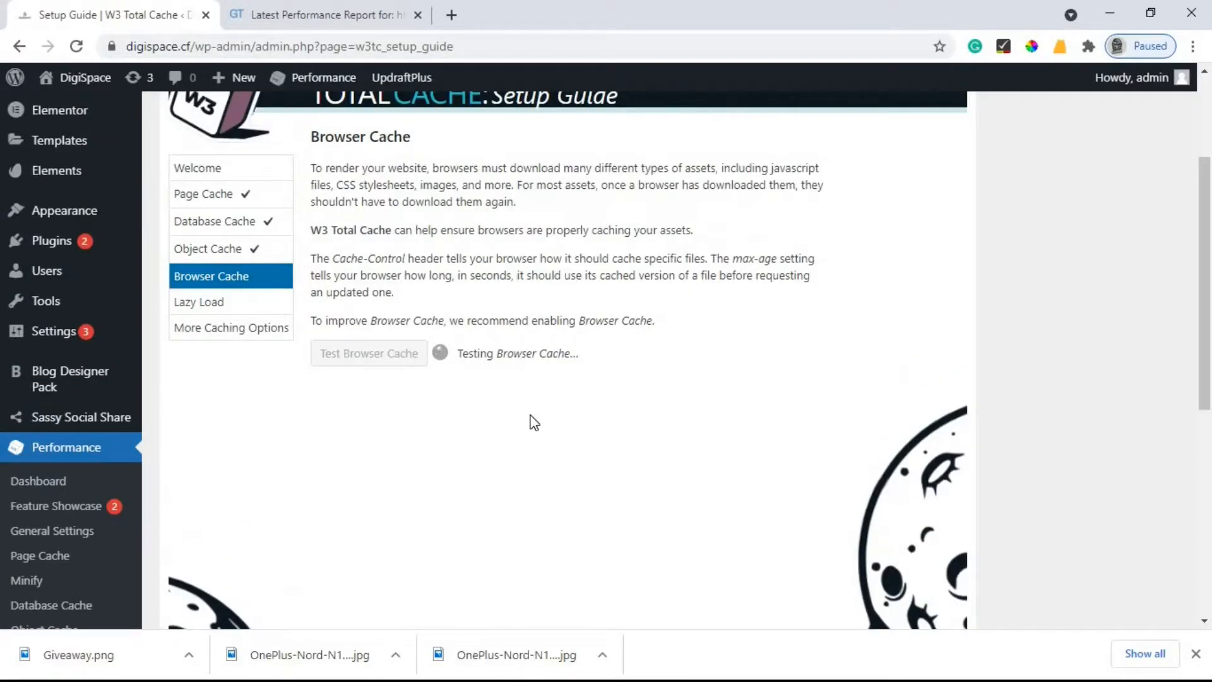
scroll(534, 423, down, 1)
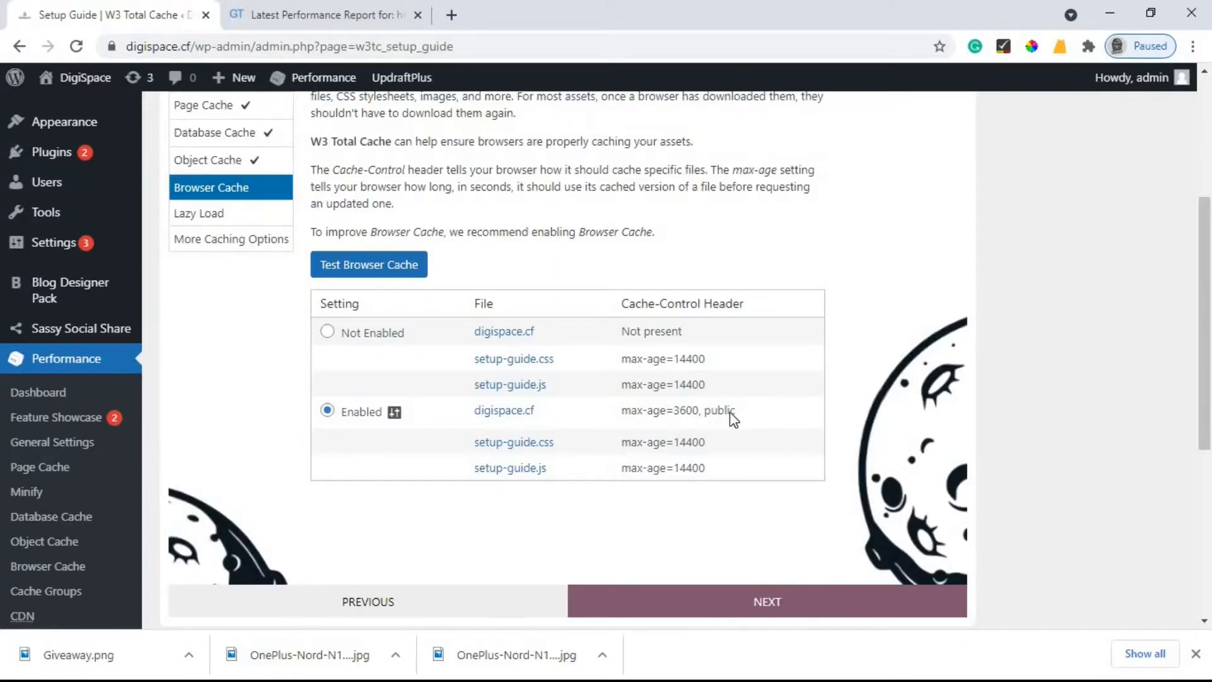
scroll(749, 539, down, 1)
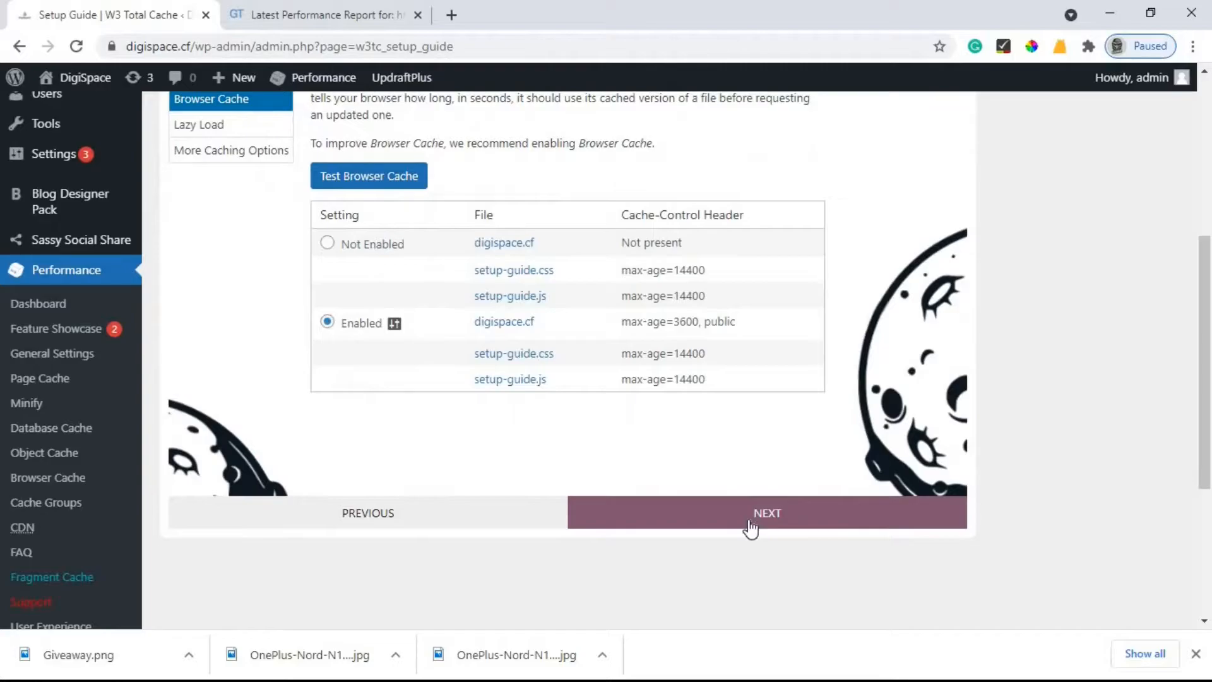
click(750, 524)
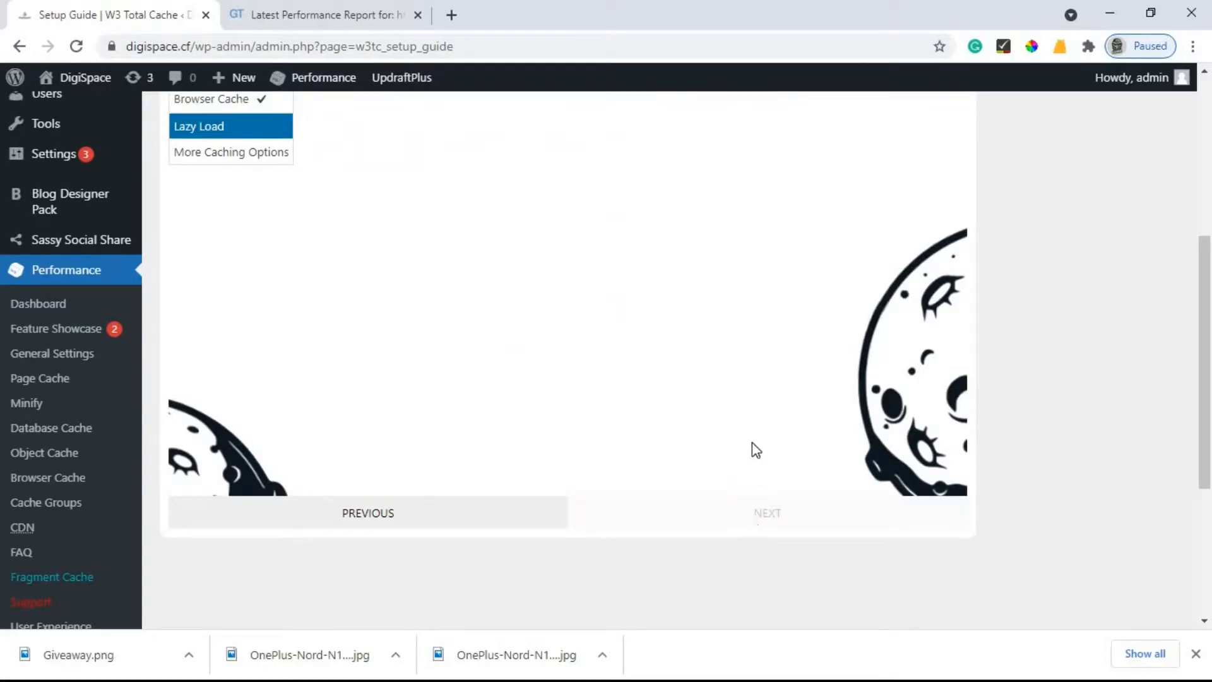
Step: Enable Lazy Load Images in the setup guide and continue to the More Caching Options stage
scroll(404, 228, up, 1)
scroll(404, 228, up, 2)
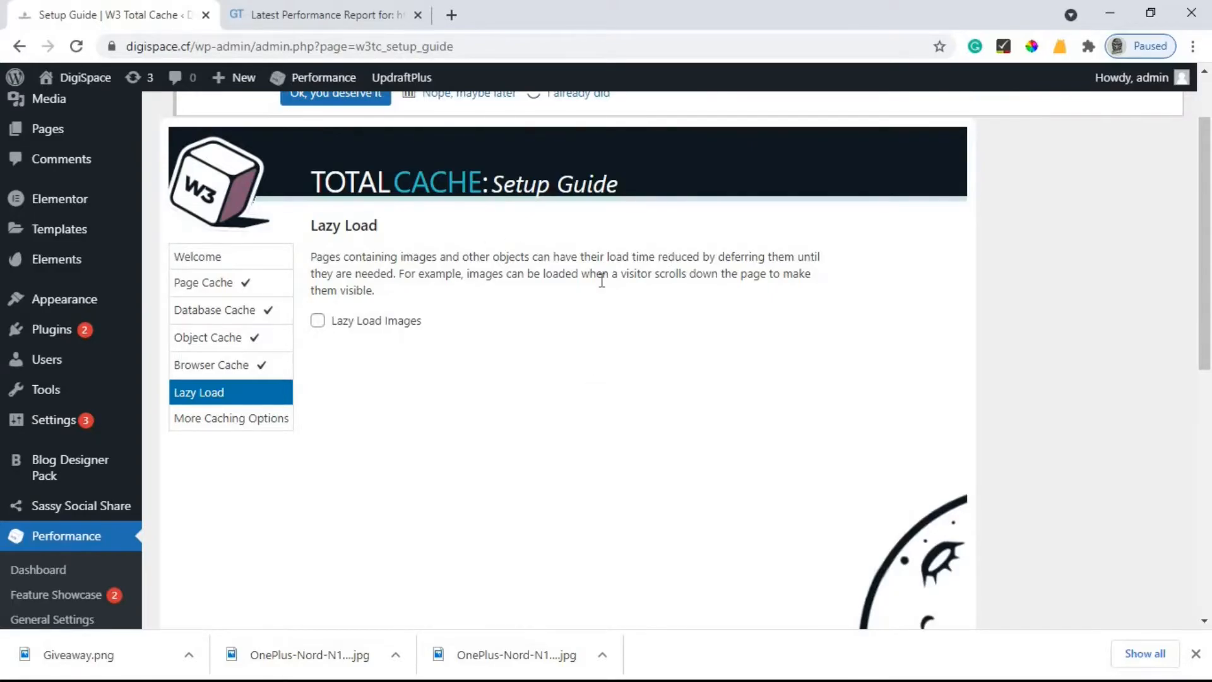
scroll(602, 280, up, 1)
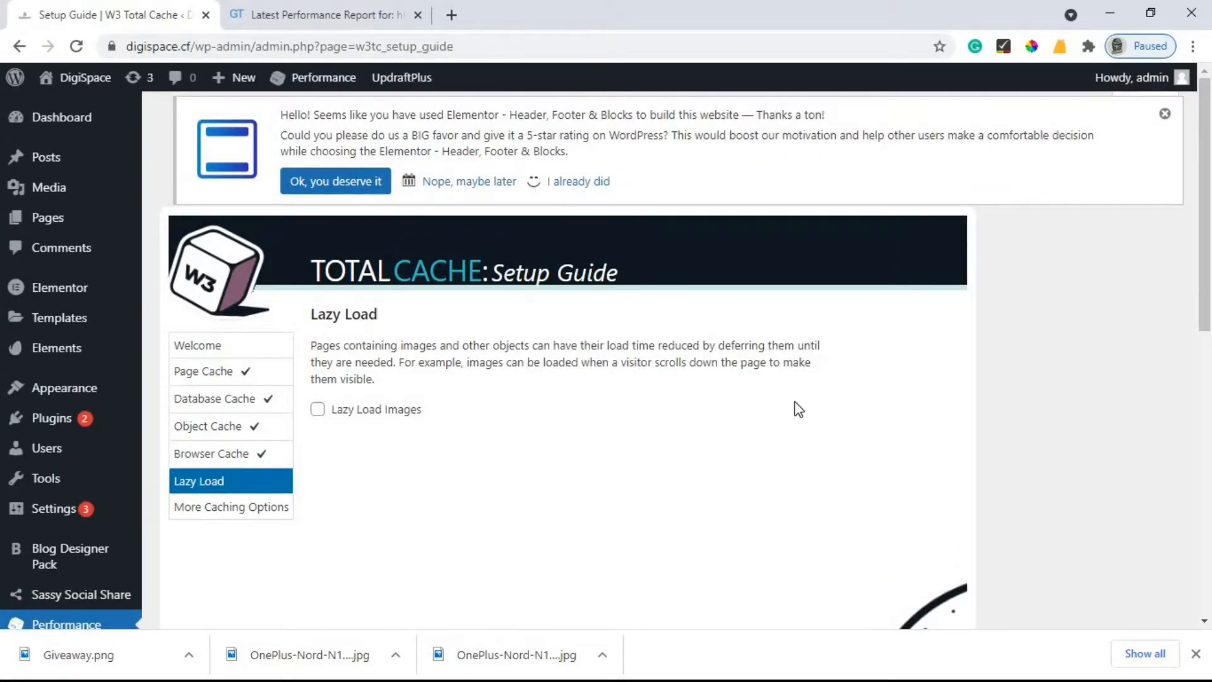
scroll(909, 461, down, 3)
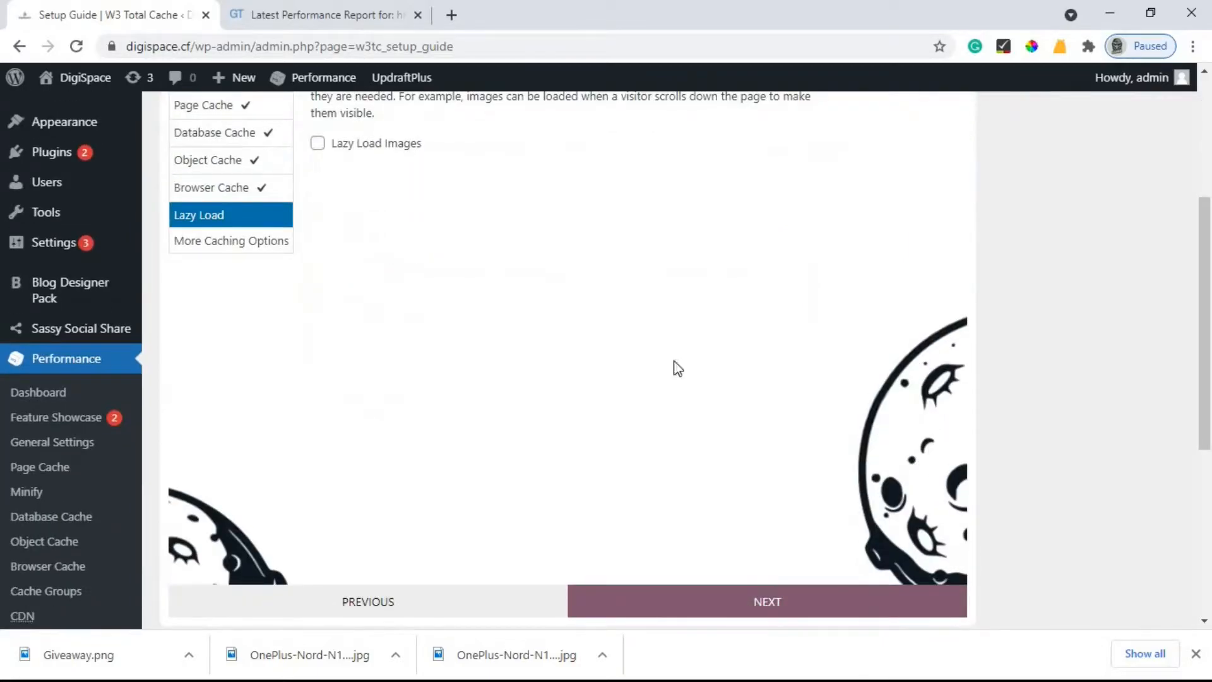
scroll(714, 382, up, 3)
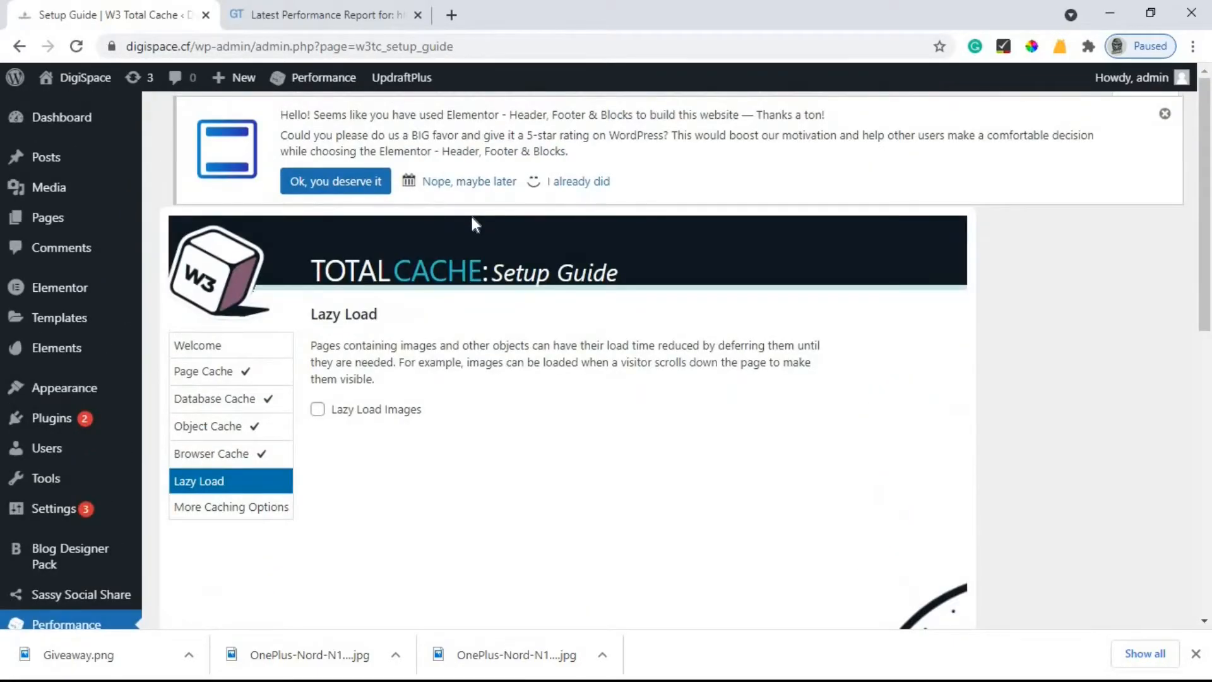
scroll(472, 217, down, 4)
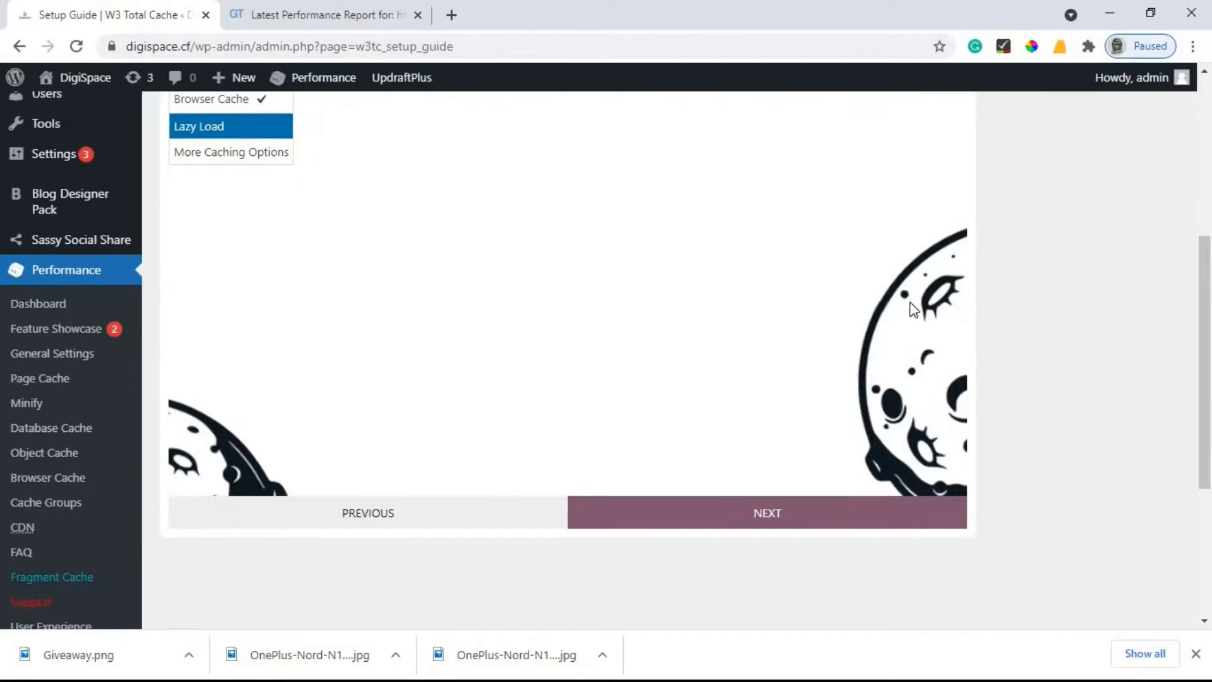
scroll(893, 330, up, 4)
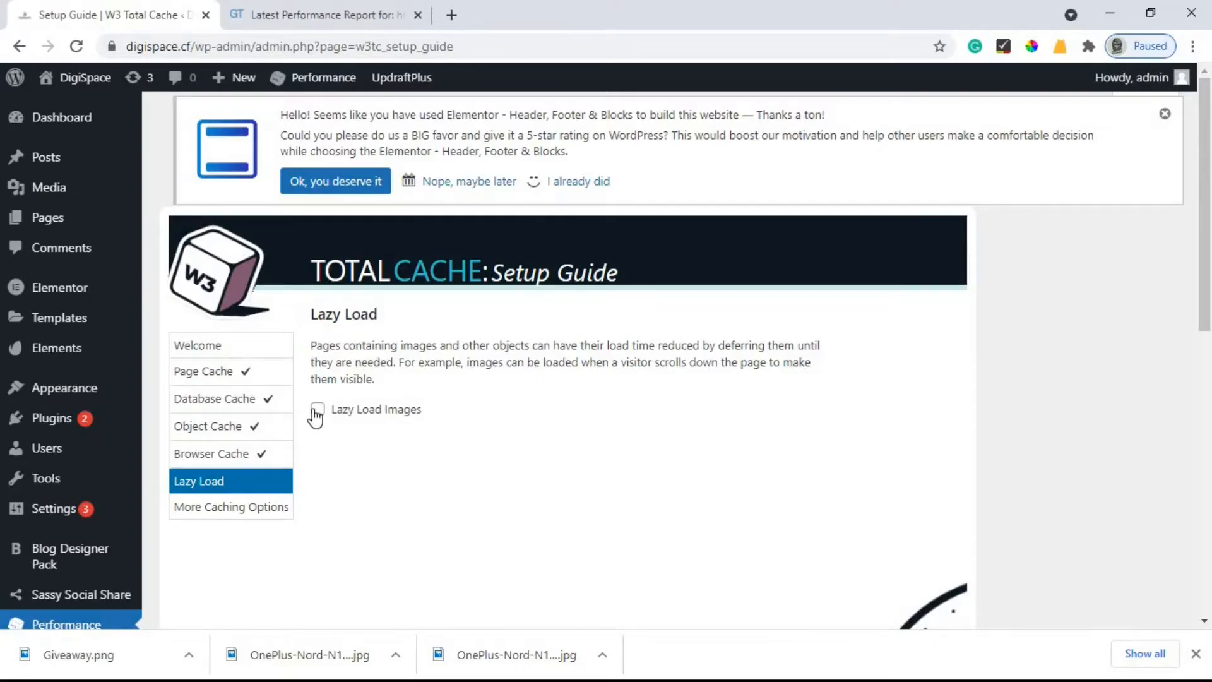
click(351, 417)
scroll(585, 359, down, 7)
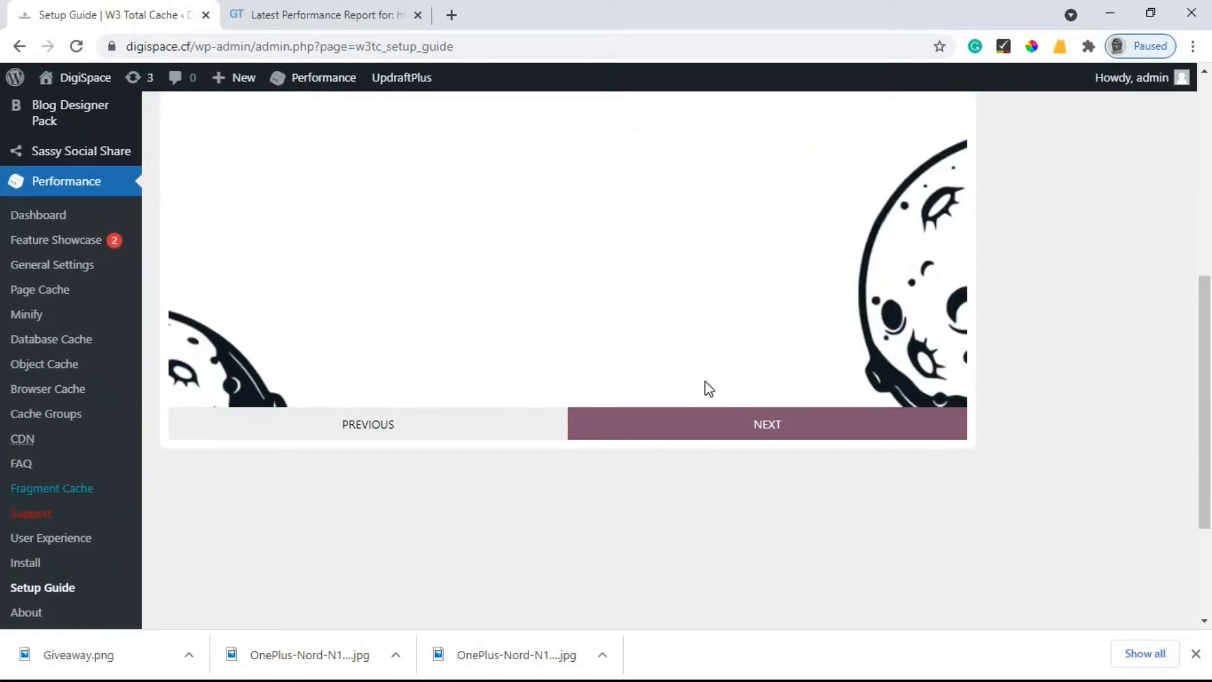
scroll(709, 388, up, 8)
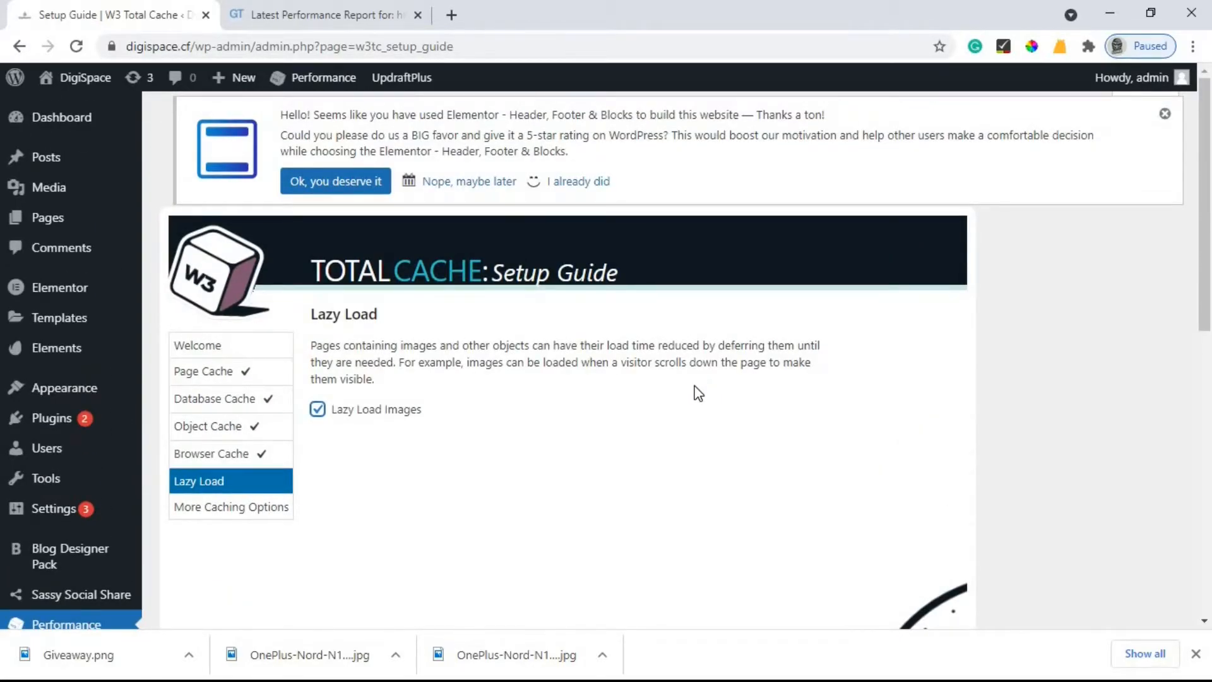
scroll(697, 393, down, 7)
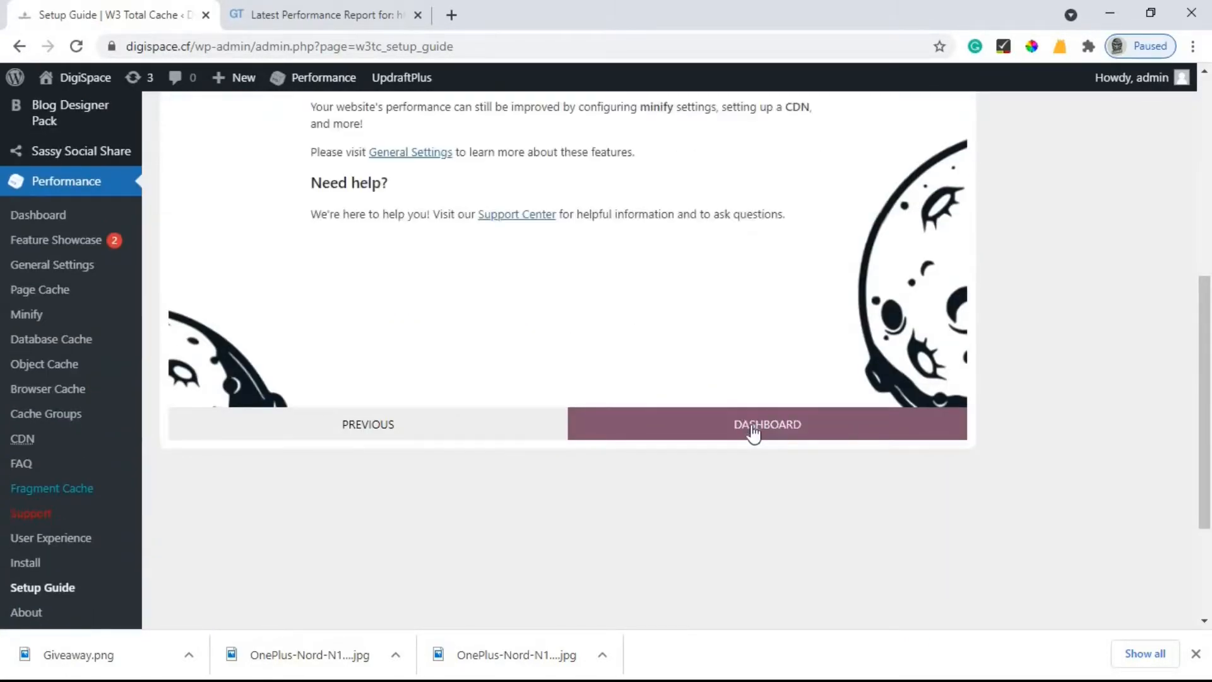
Step: Finish the setup guide by proceeding to the W3 Total Cache dashboard
scroll(793, 371, up, 1)
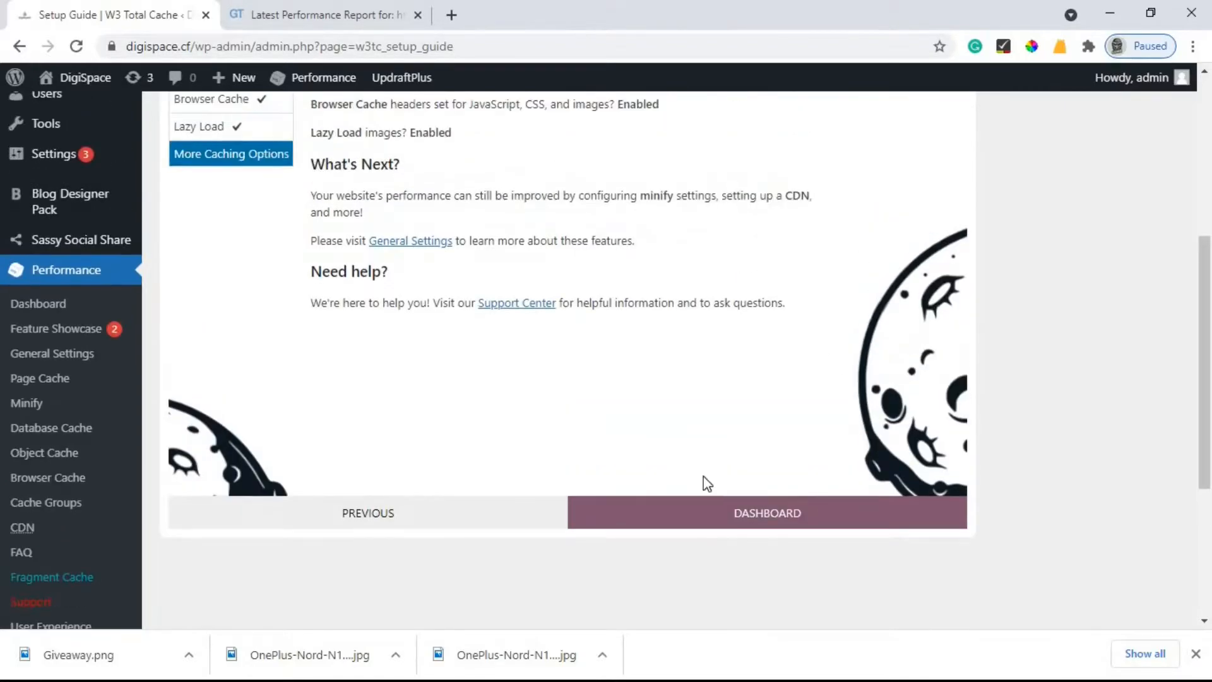
click(793, 526)
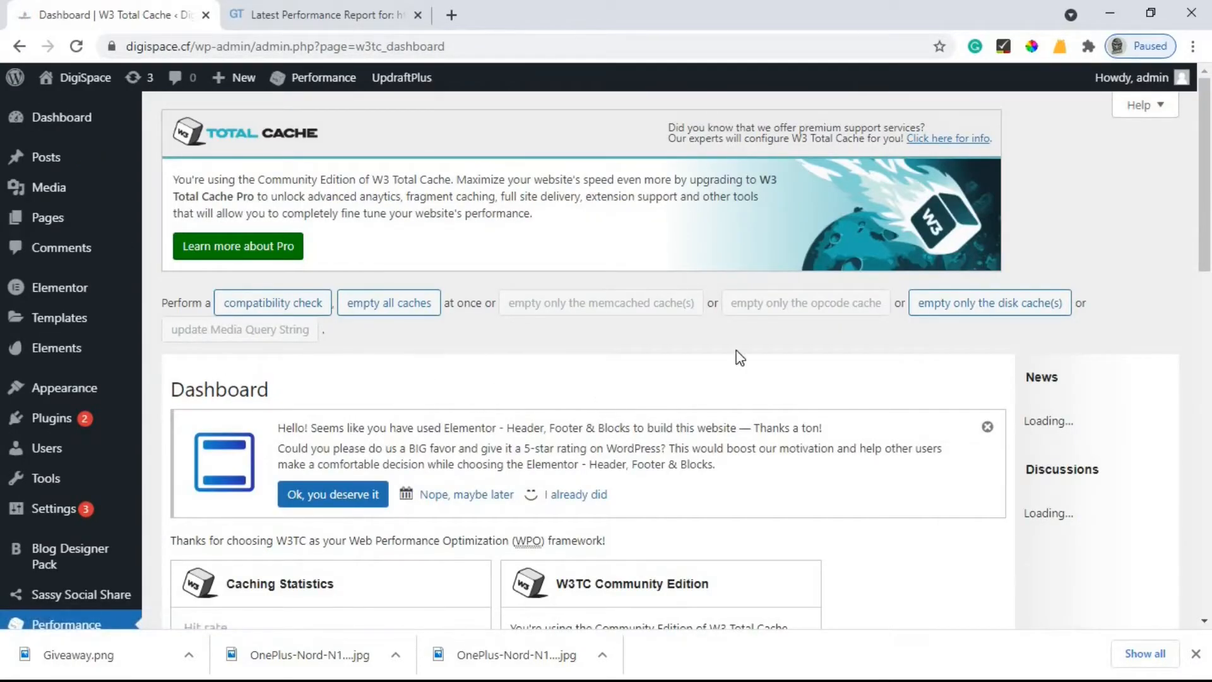
scroll(628, 335, down, 1)
scroll(628, 333, down, 2)
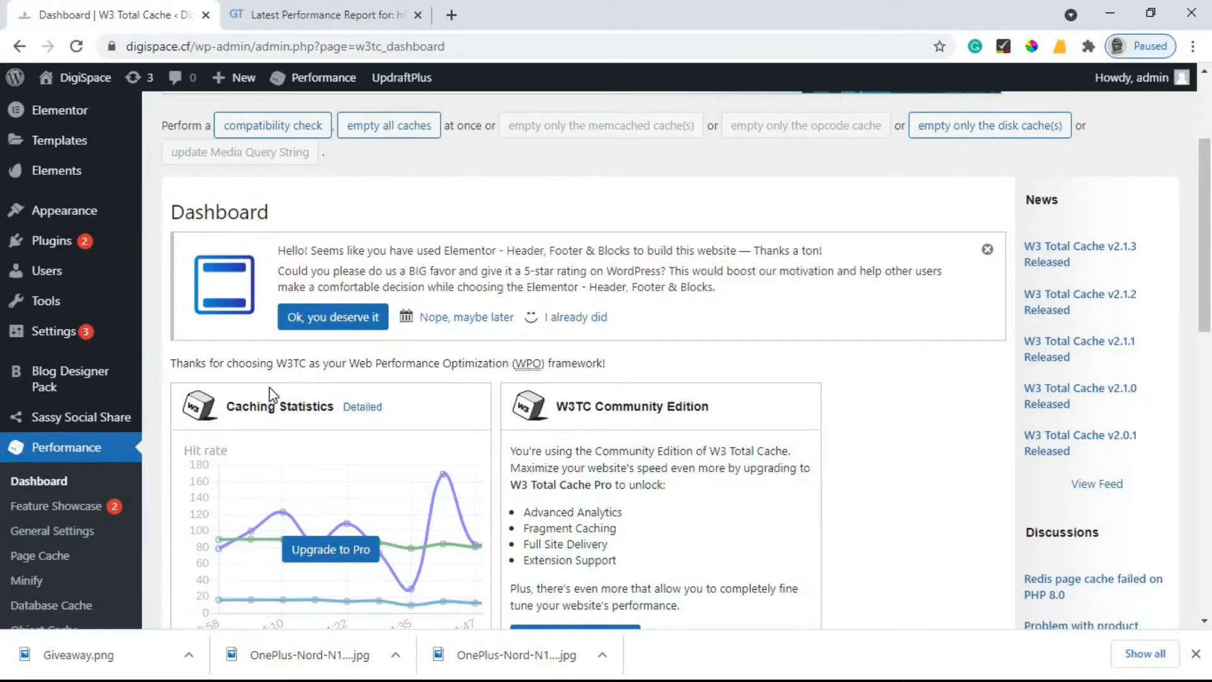
Step: Activate the CloudFlare extension on the W3 Total Cache Extensions page
scroll(108, 395, down, 1)
scroll(86, 398, down, 2)
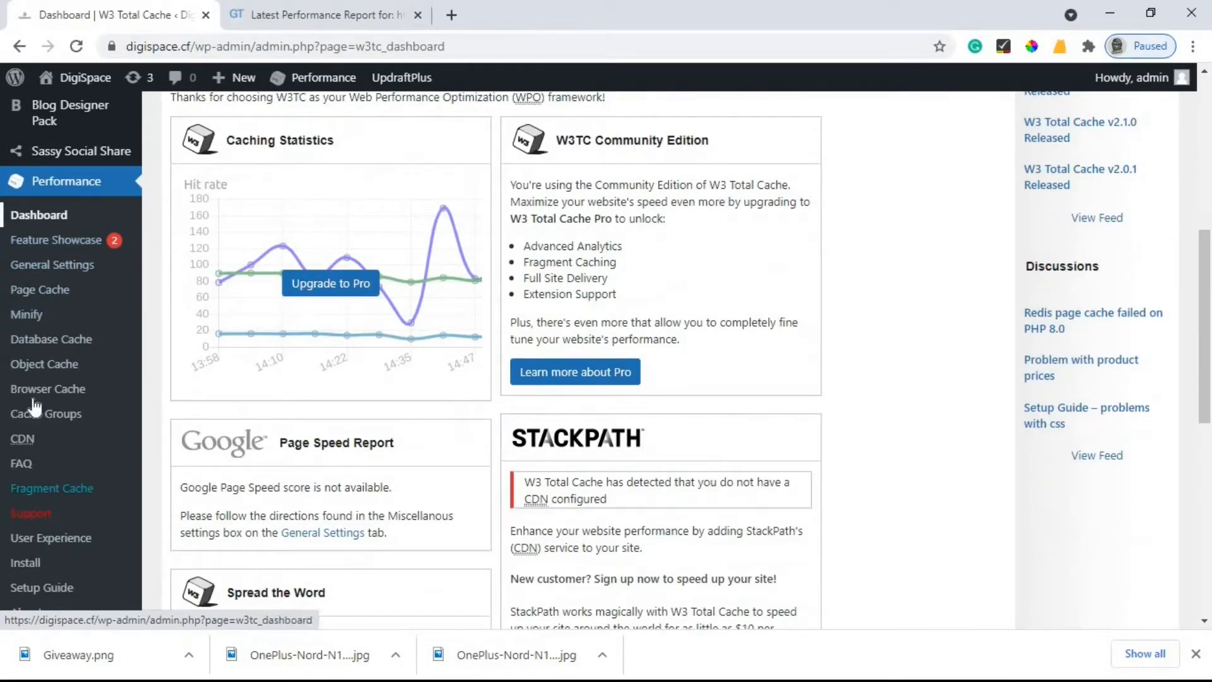
scroll(35, 480, down, 2)
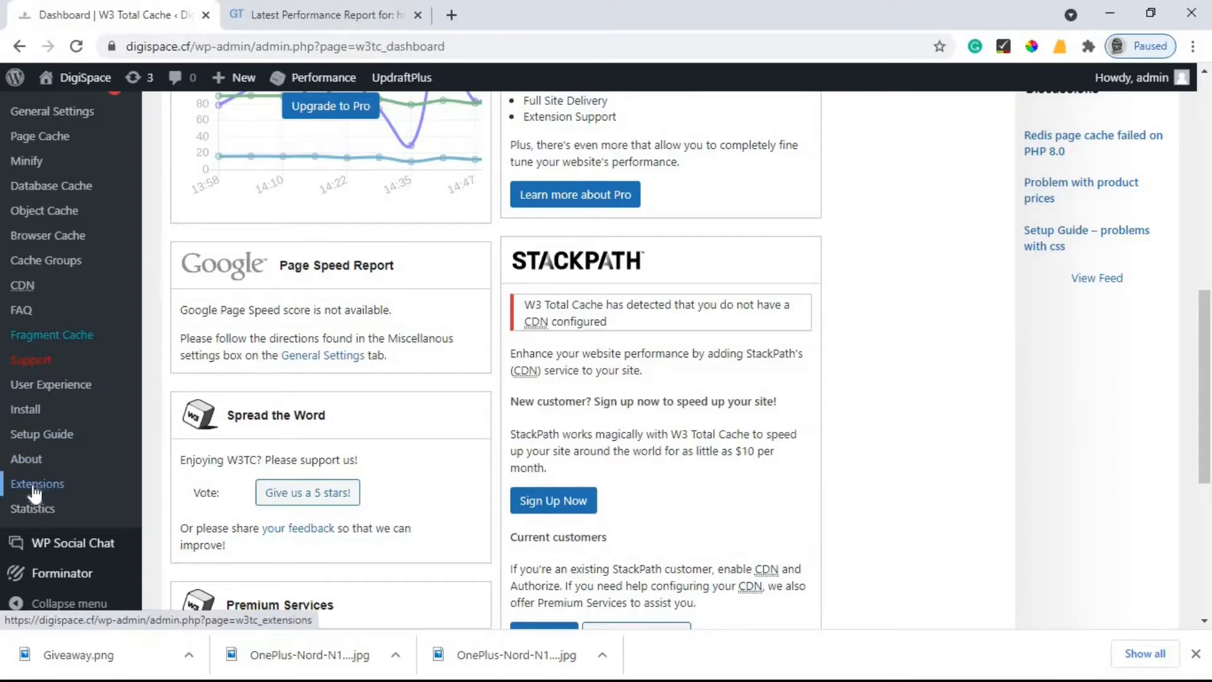
click(36, 491)
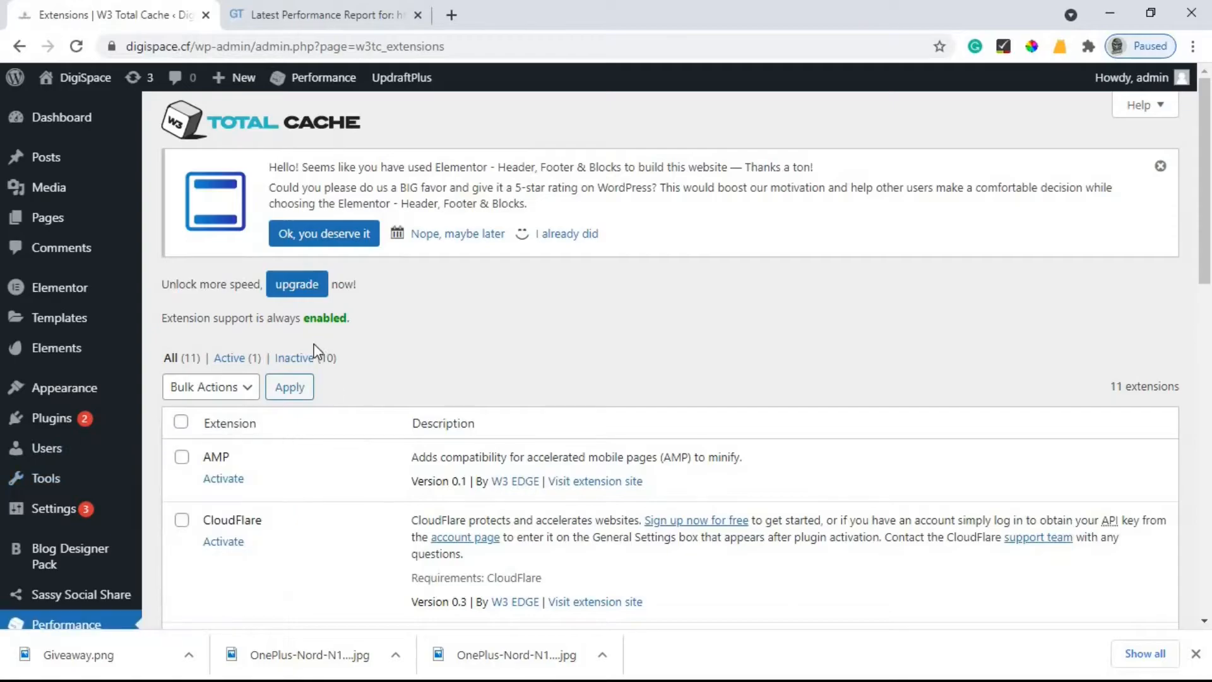
scroll(333, 387, down, 3)
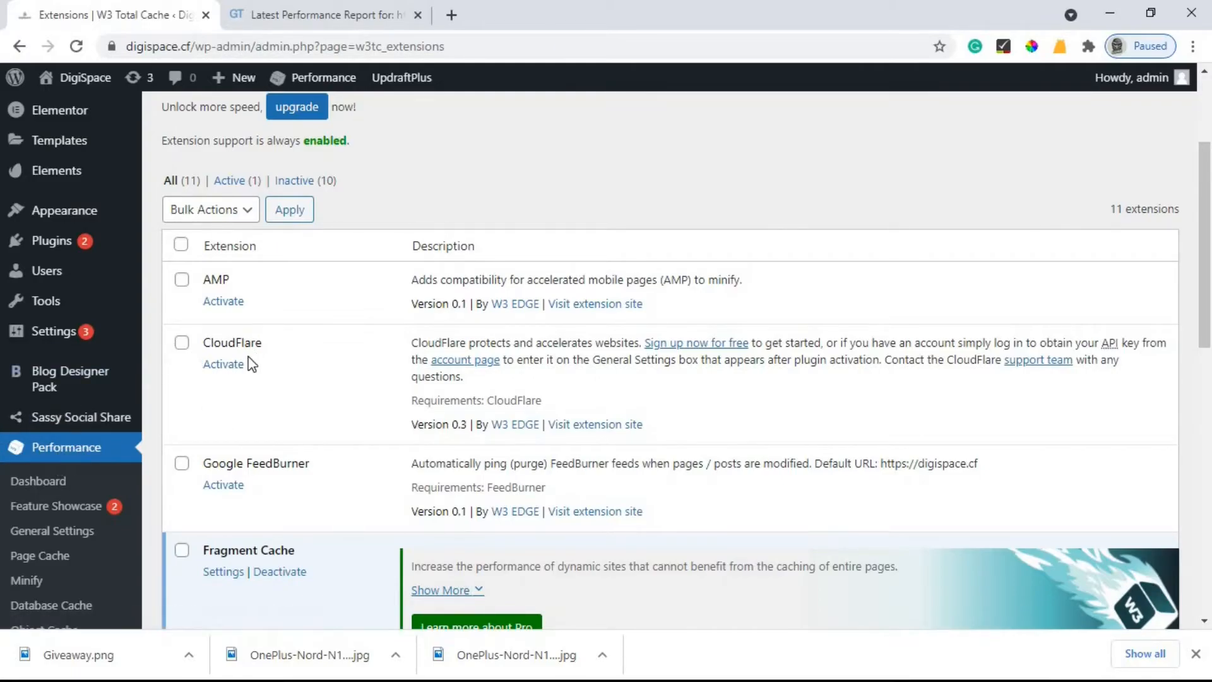
click(228, 365)
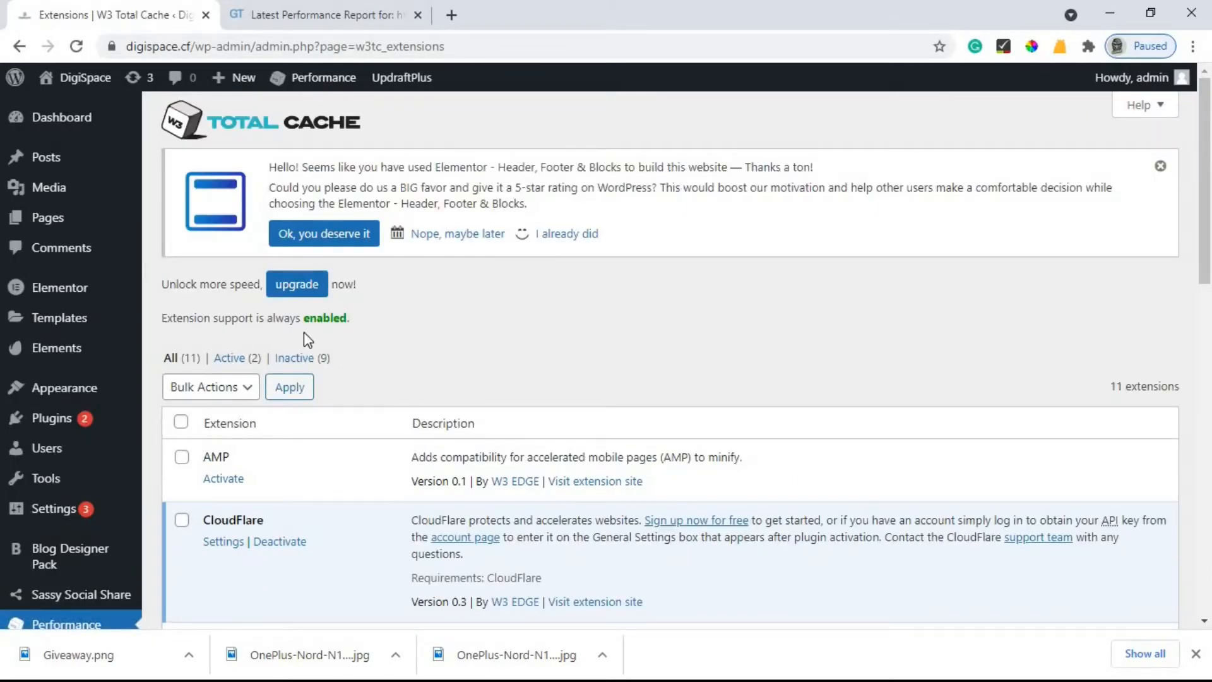
scroll(306, 338, down, 1)
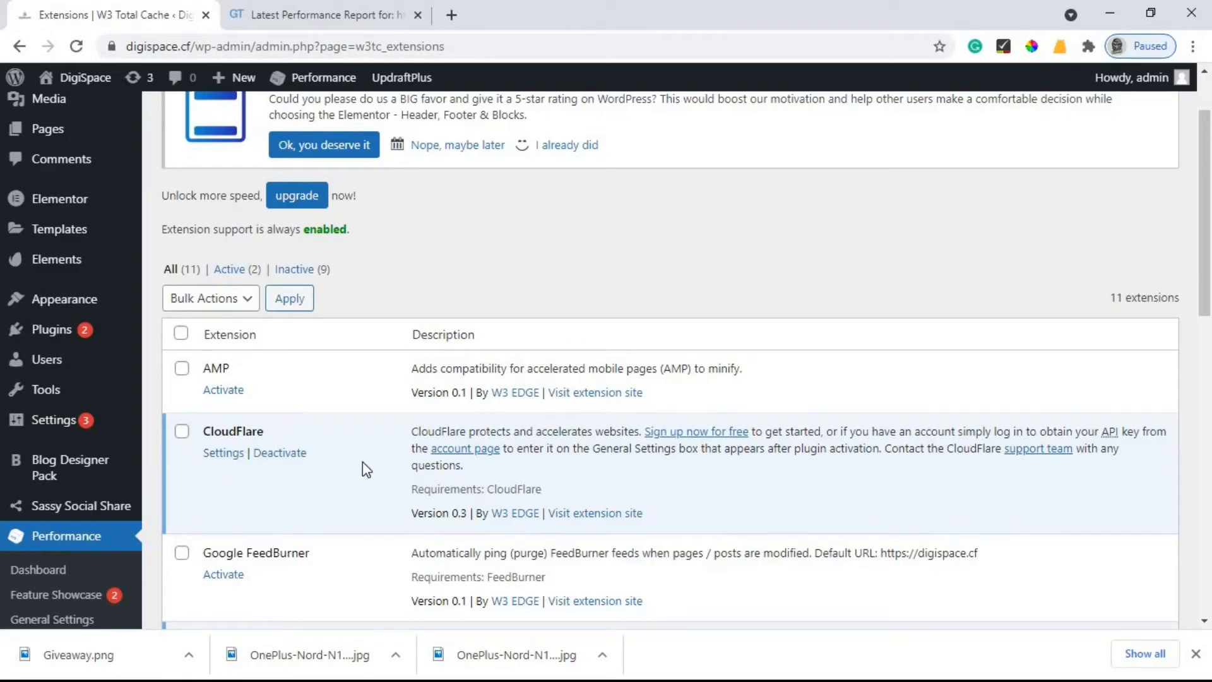
Step: Visit the live DigiSpace home page from the WordPress admin
scroll(362, 469, up, 1)
mouse_move(79, 89)
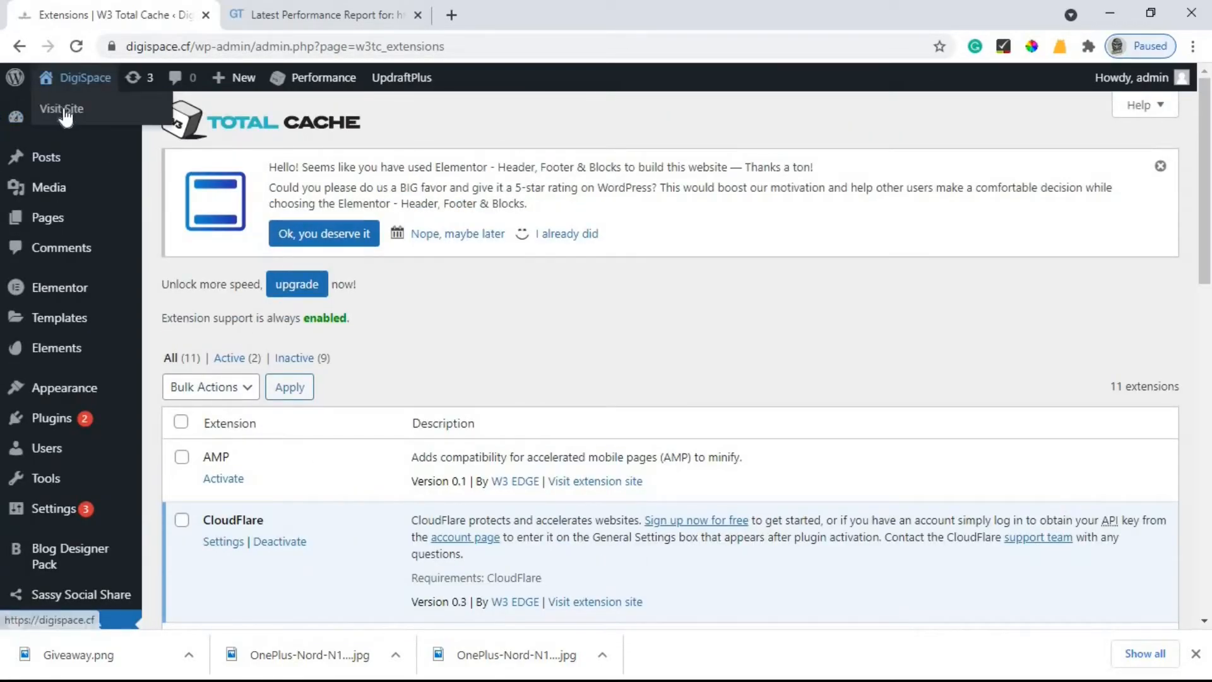
click(65, 112)
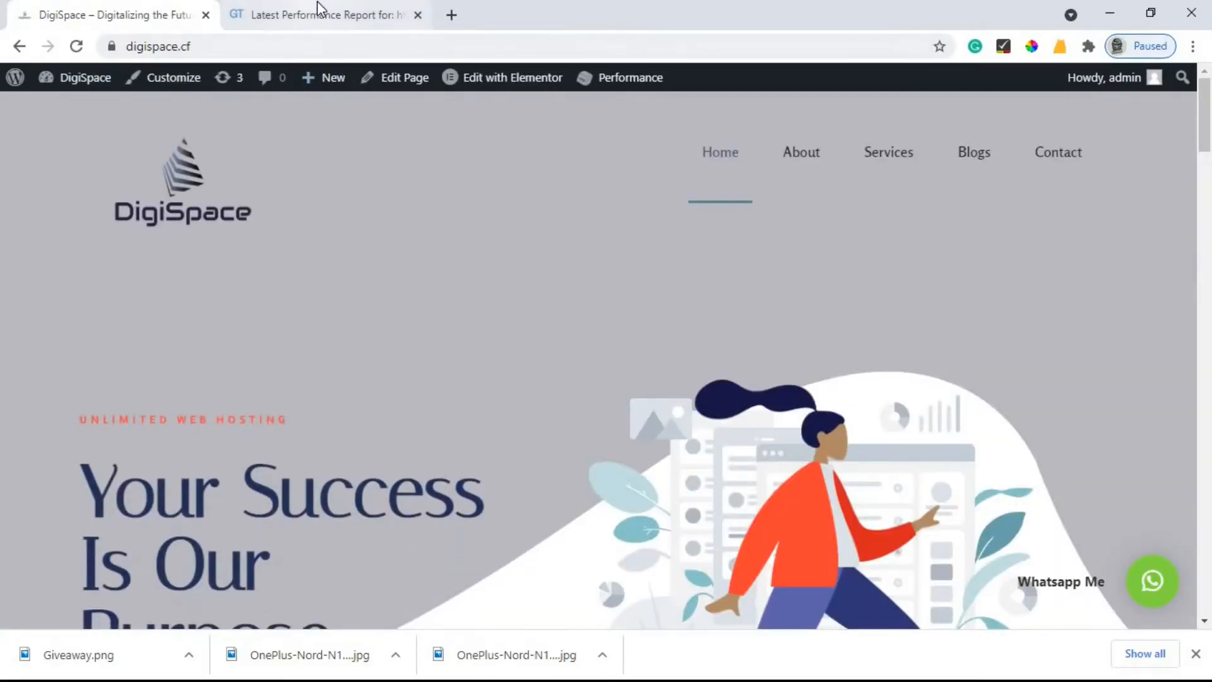
click(319, 6)
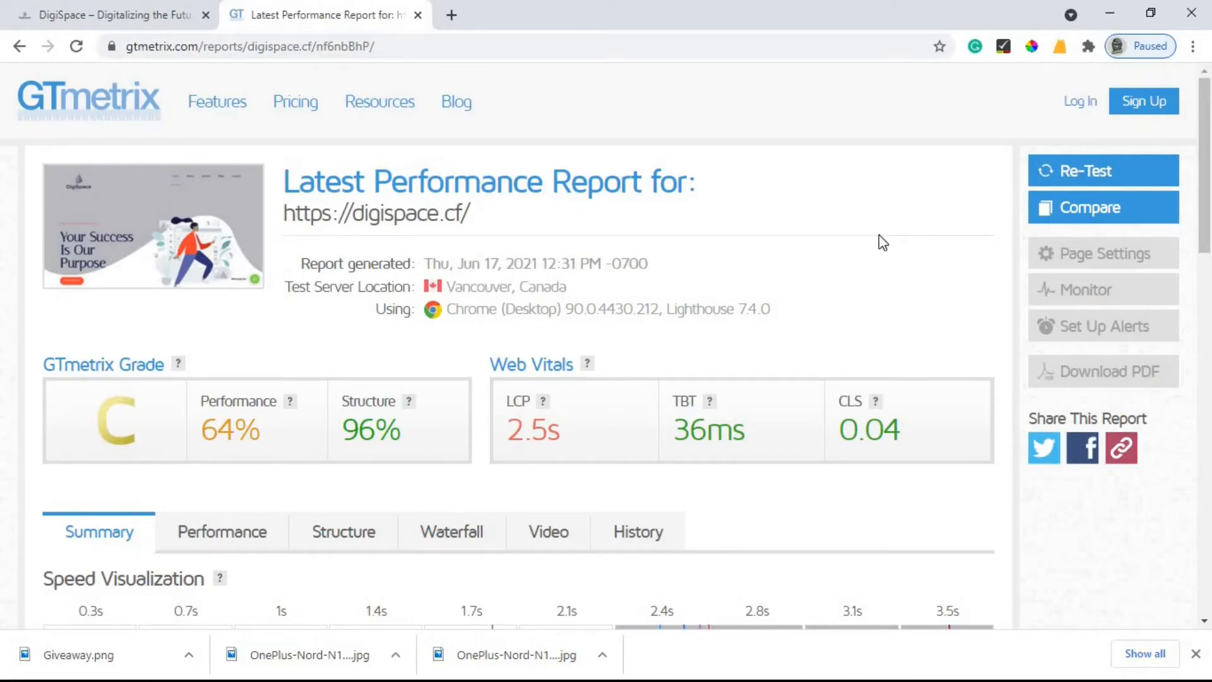
click(1107, 180)
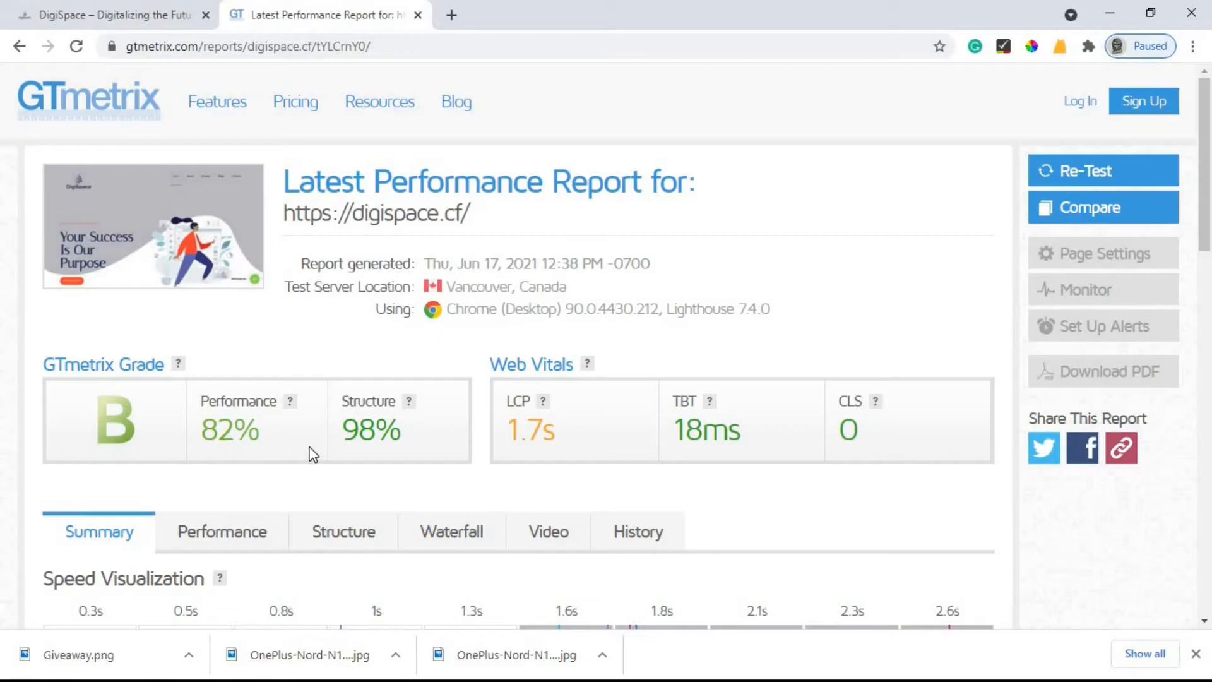
scroll(272, 333, down, 2)
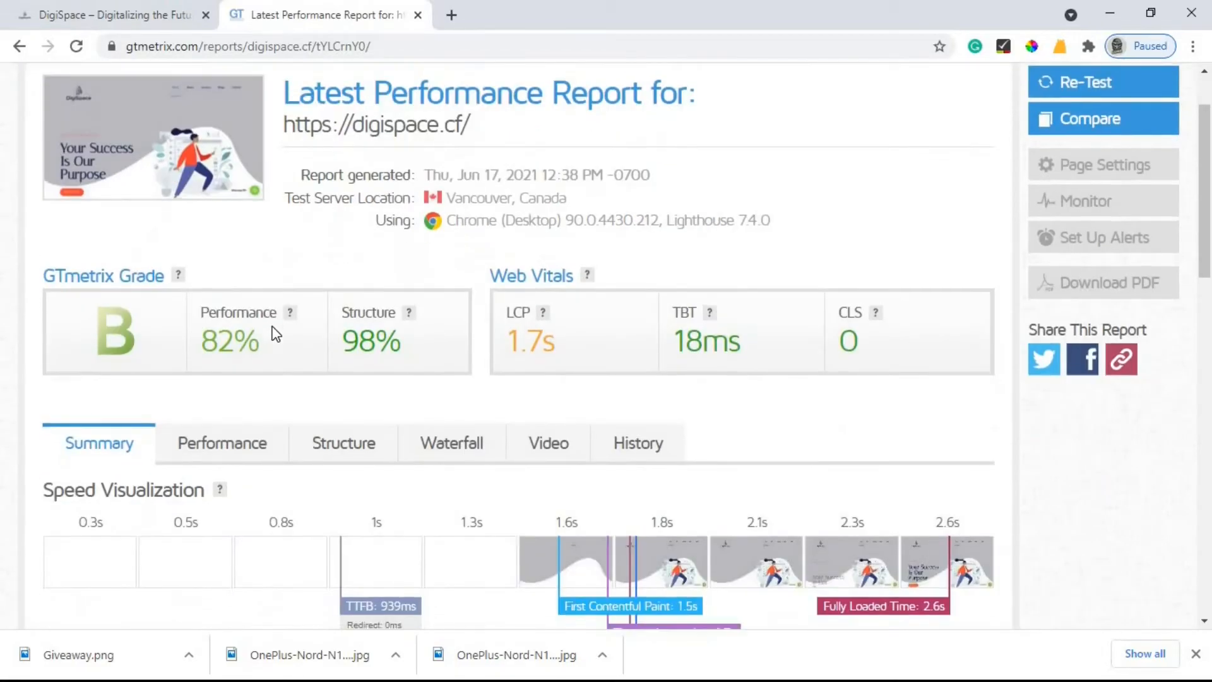
scroll(272, 333, down, 1)
scroll(273, 332, up, 3)
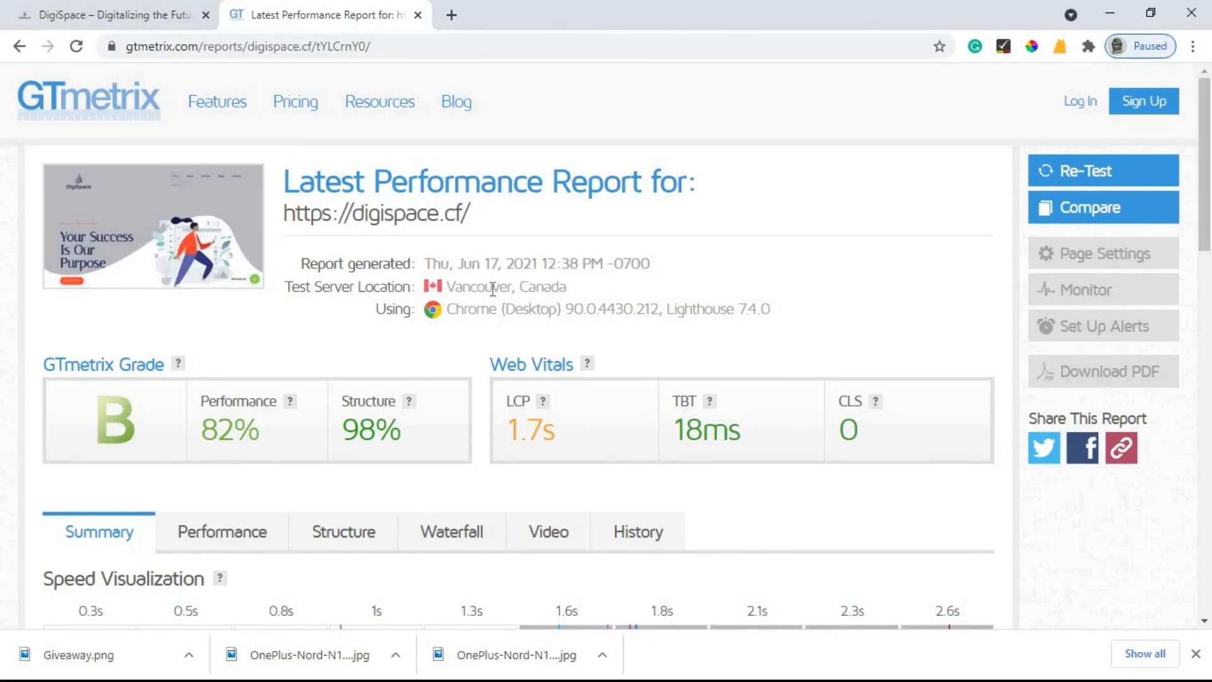
scroll(486, 305, down, 2)
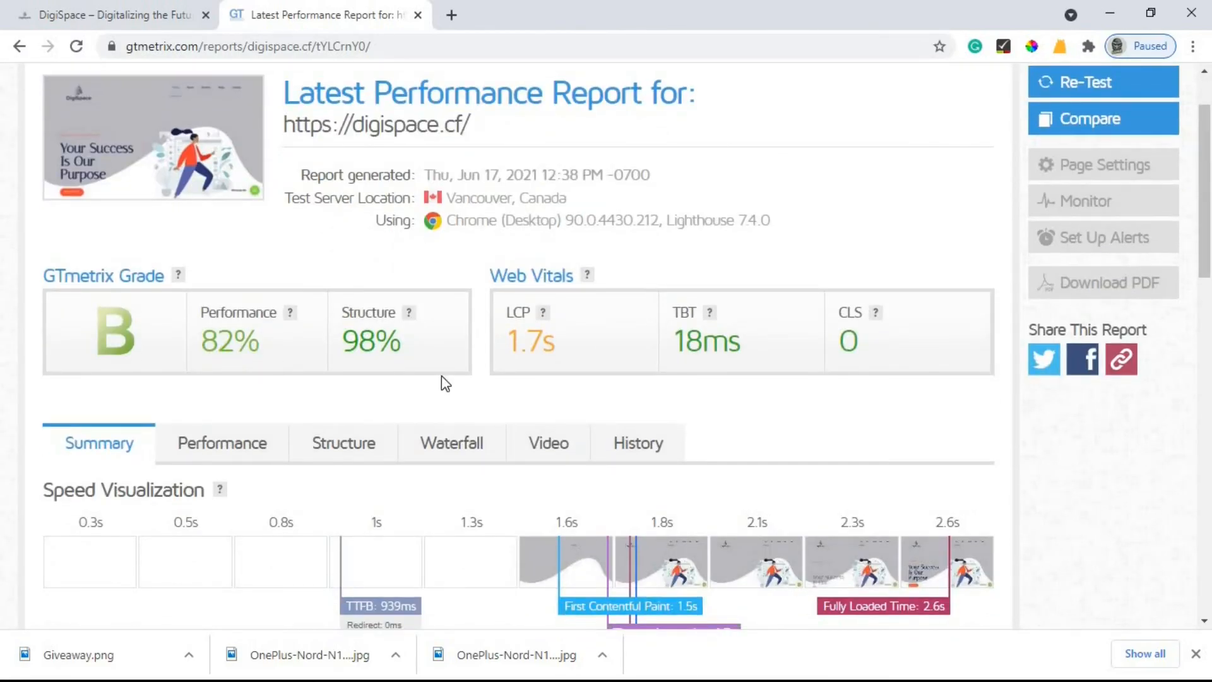